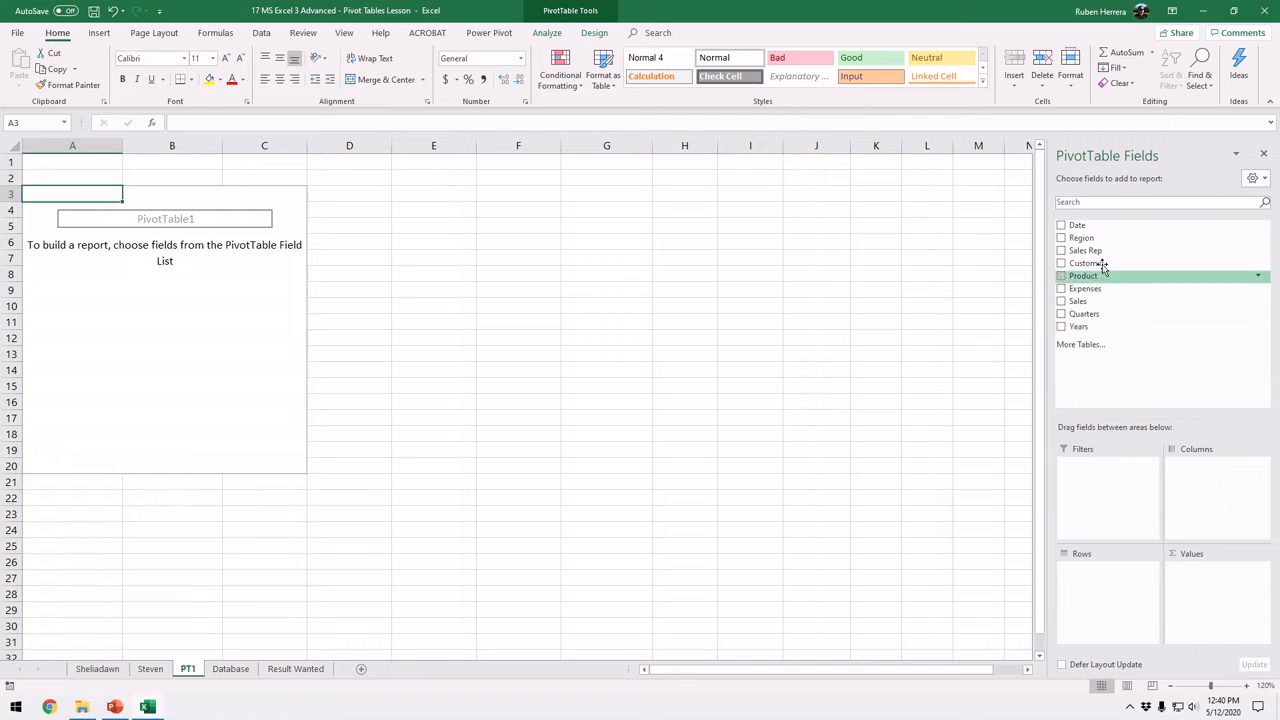
Add Sales Rep to the PivotTable's rows and Sales to its values
left_click_drag(1108, 252, 1100, 590)
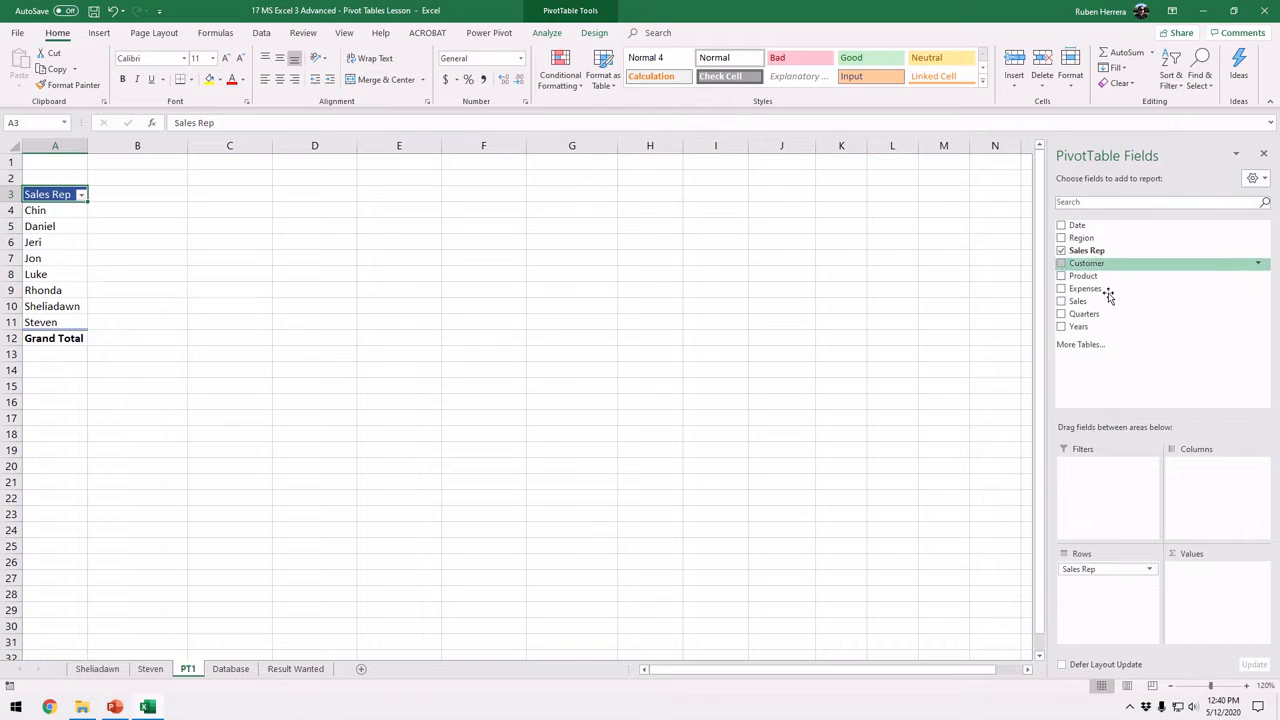
left_click_drag(1098, 307, 1217, 582)
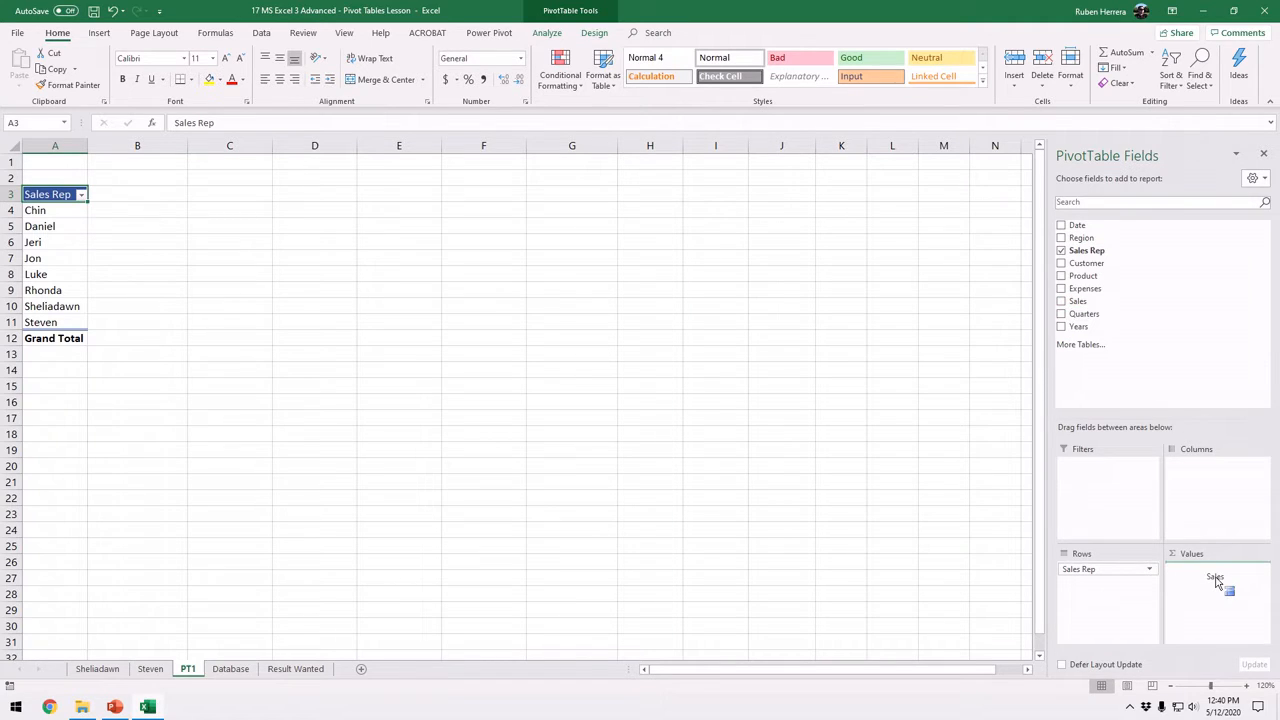
left_click_drag(1217, 582, 1217, 582)
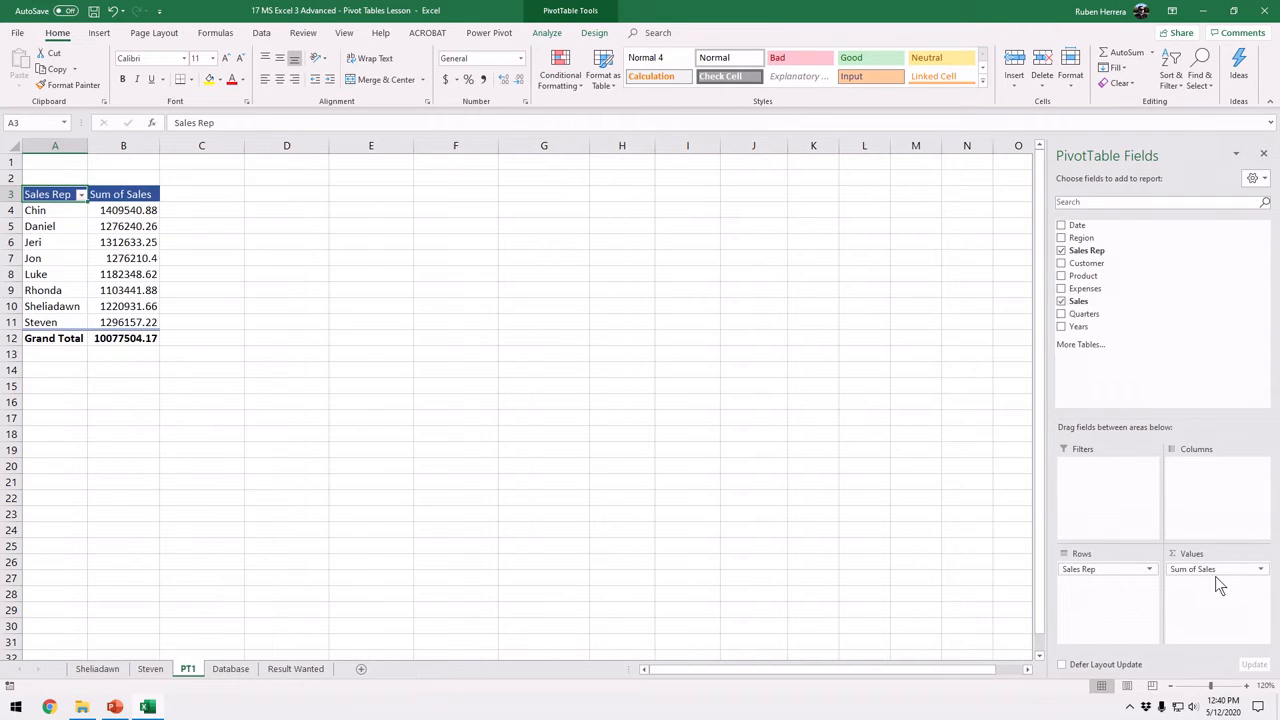
Add the Sales field to the PivotTable's values three more times, making four Sales value columns
key("ctrl")
key("ctrl")
key("ctrl")
key("ctrl")
left_click_drag(1096, 305, 1222, 598)
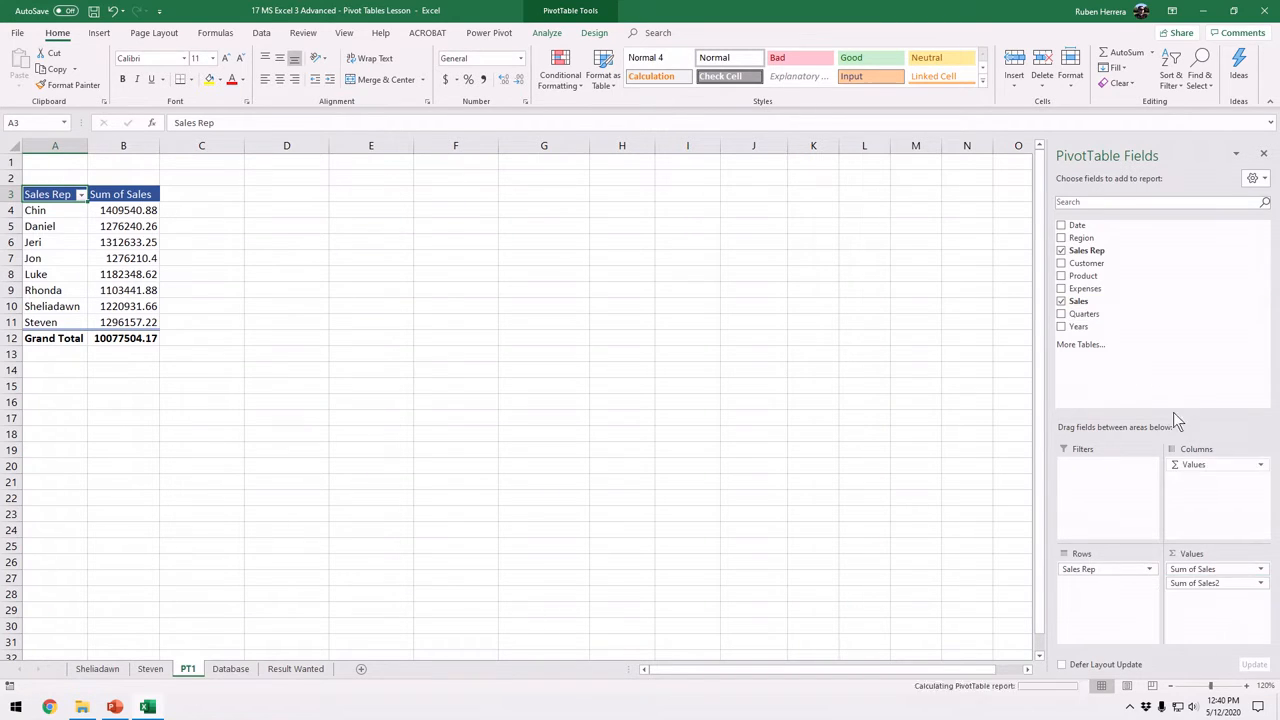
left_click_drag(1097, 305, 1217, 611)
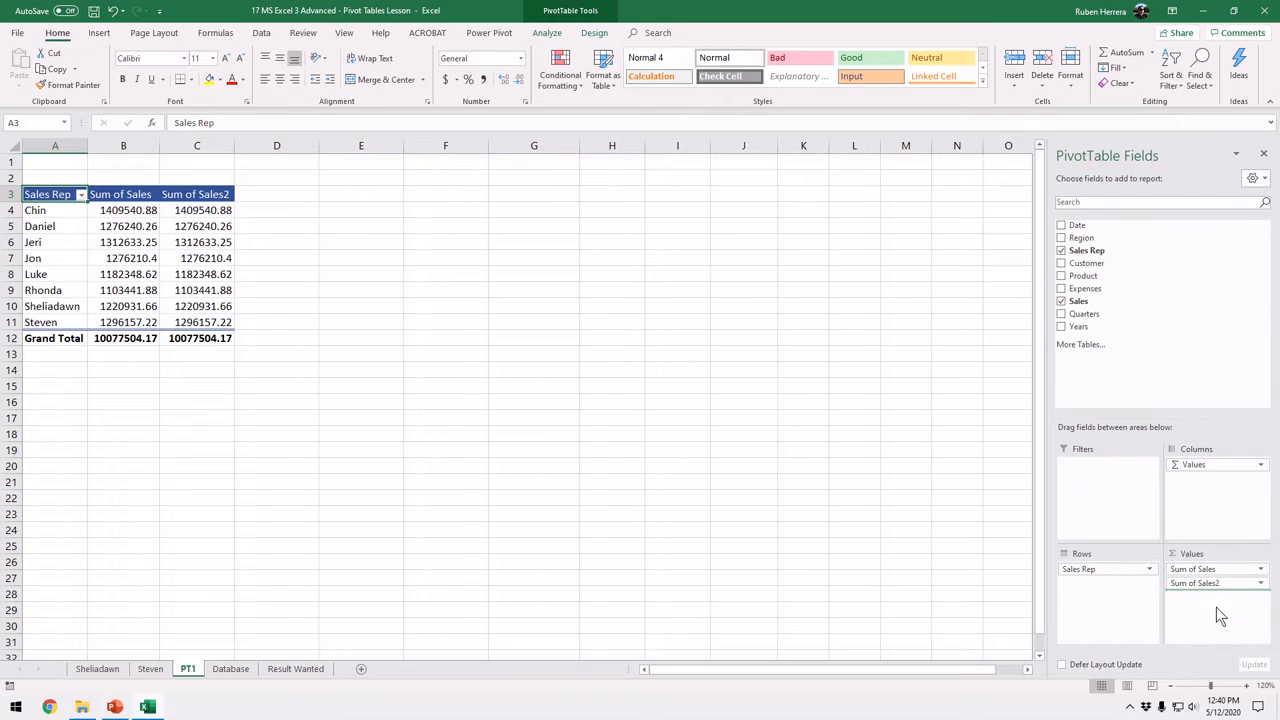
left_click_drag(1073, 305, 1217, 612)
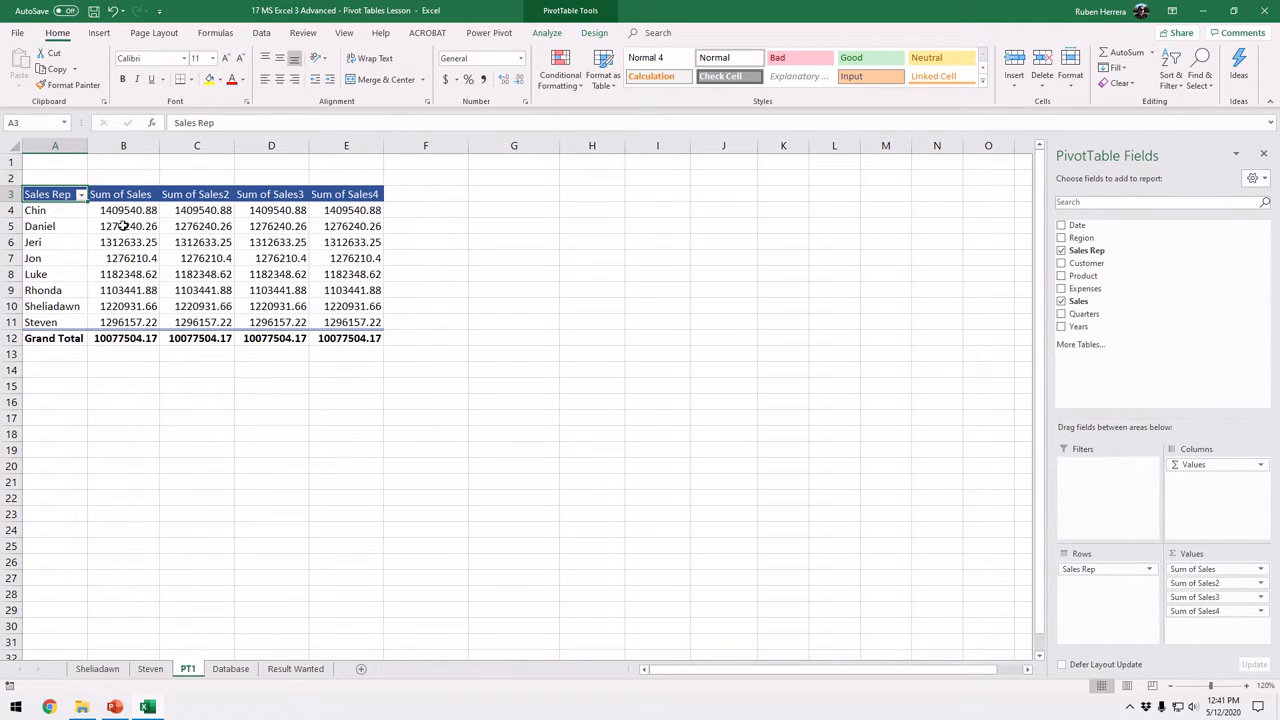
Open the value field settings for the first Sales value column and move the dialog clear of the PivotTable
left_click(128, 257)
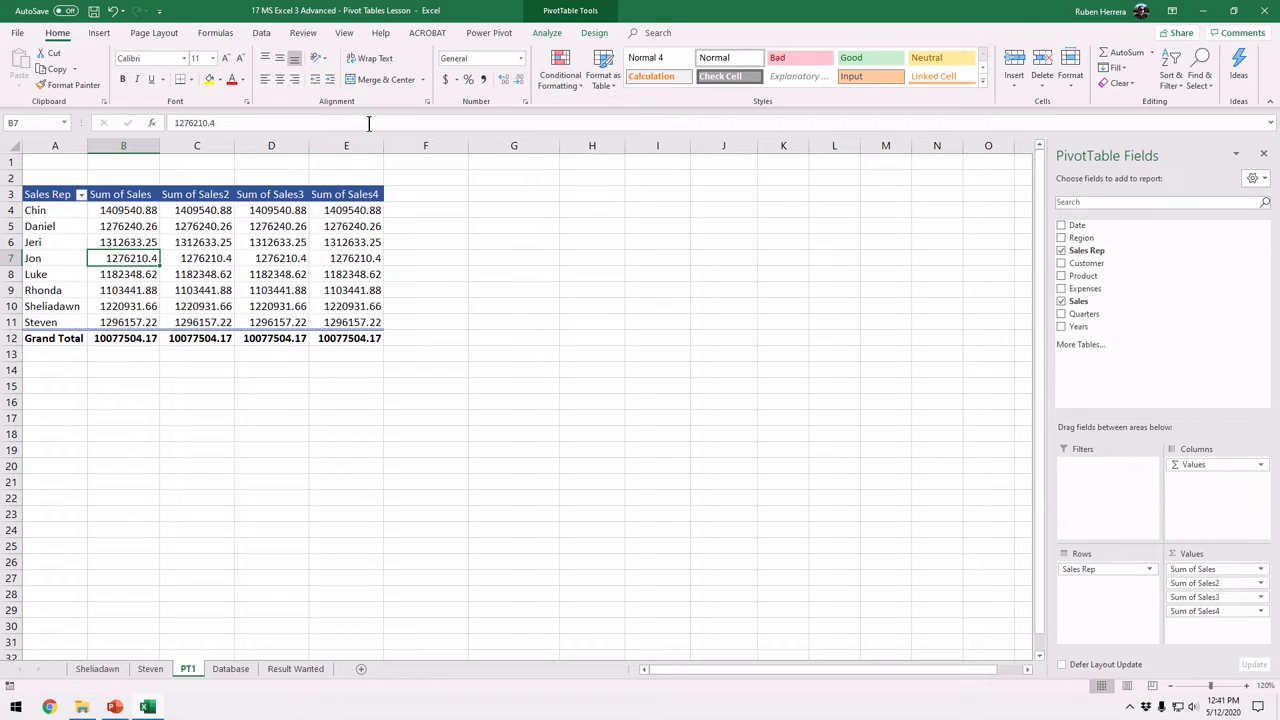
left_click(547, 33)
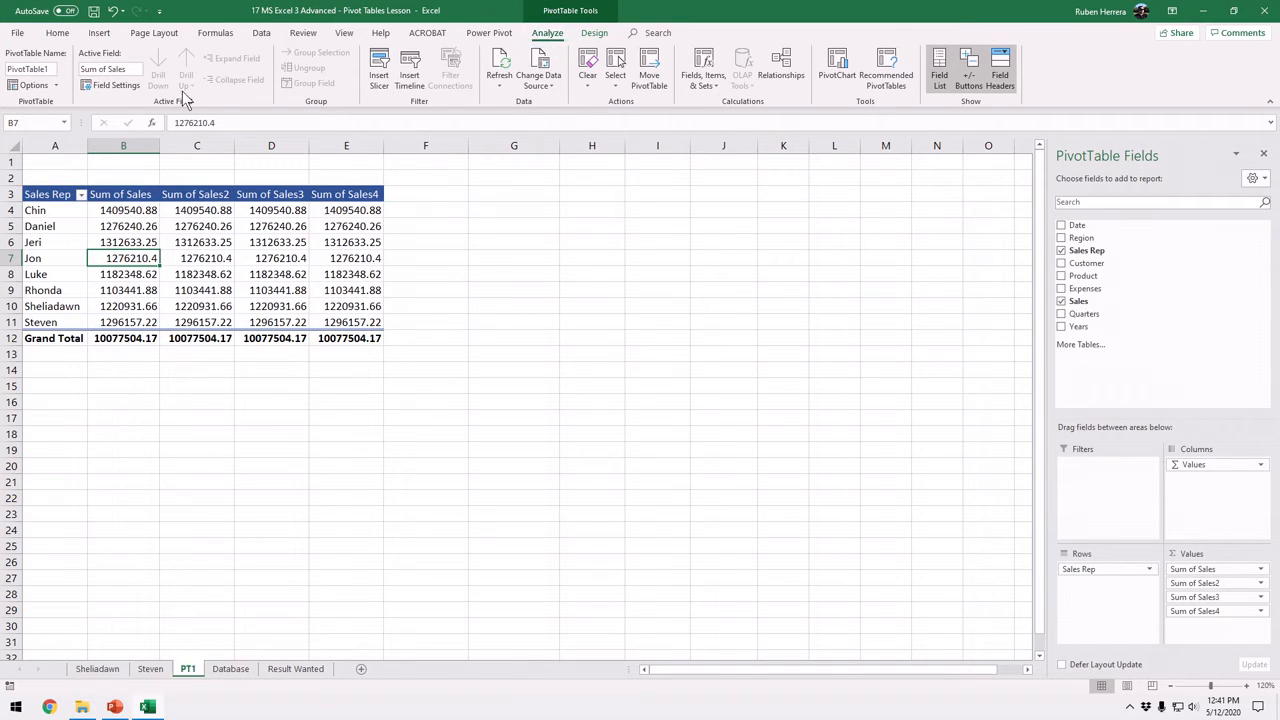
left_click(129, 88)
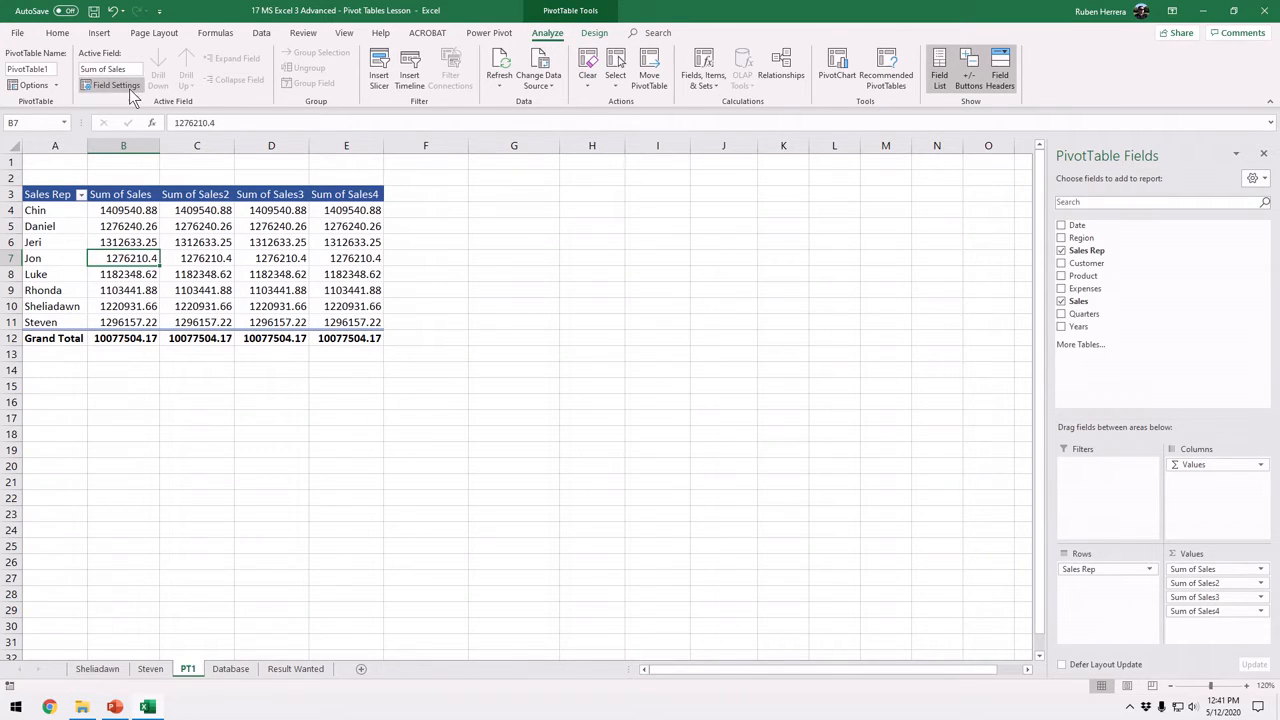
right_click(128, 262)
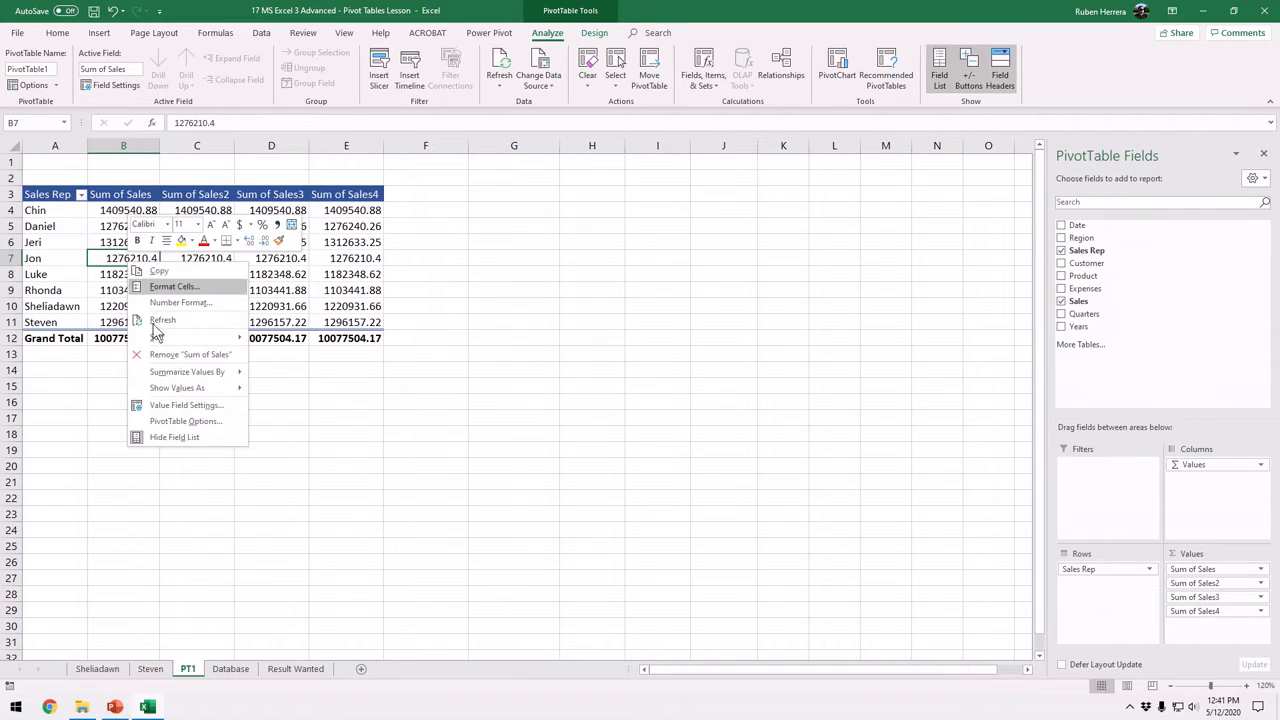
left_click(200, 405)
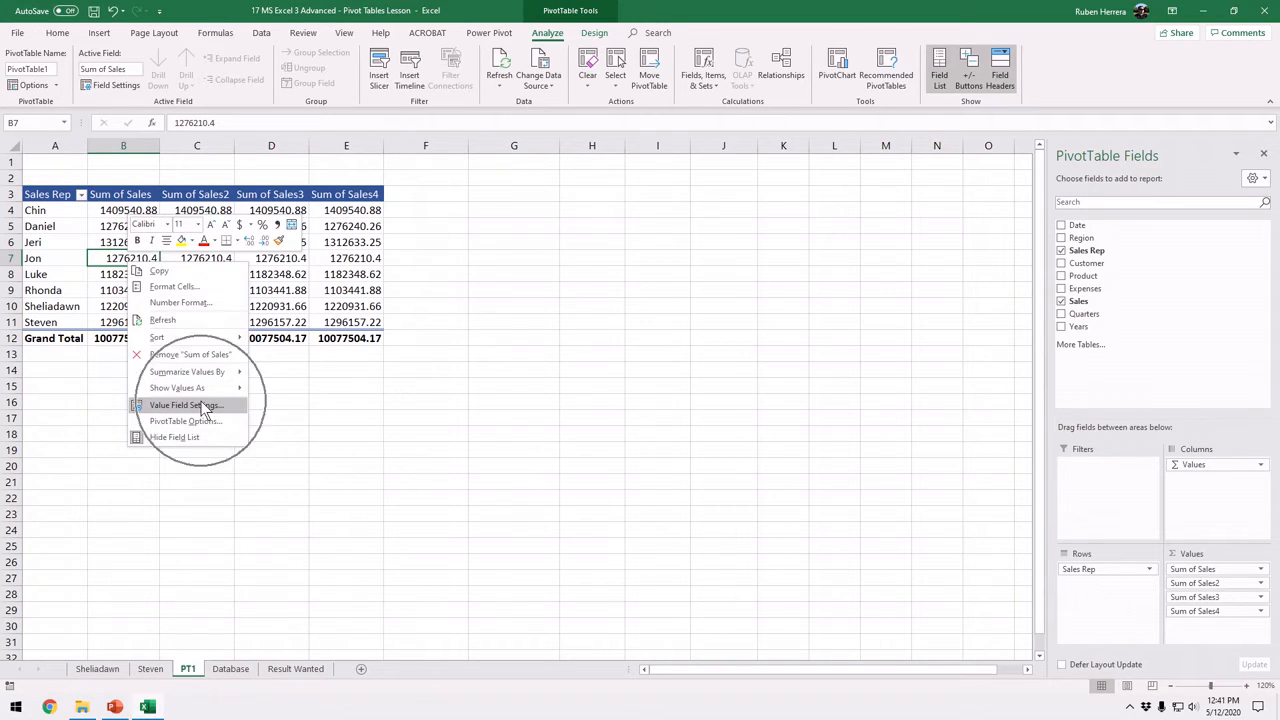
left_click_drag(192, 298, 554, 206)
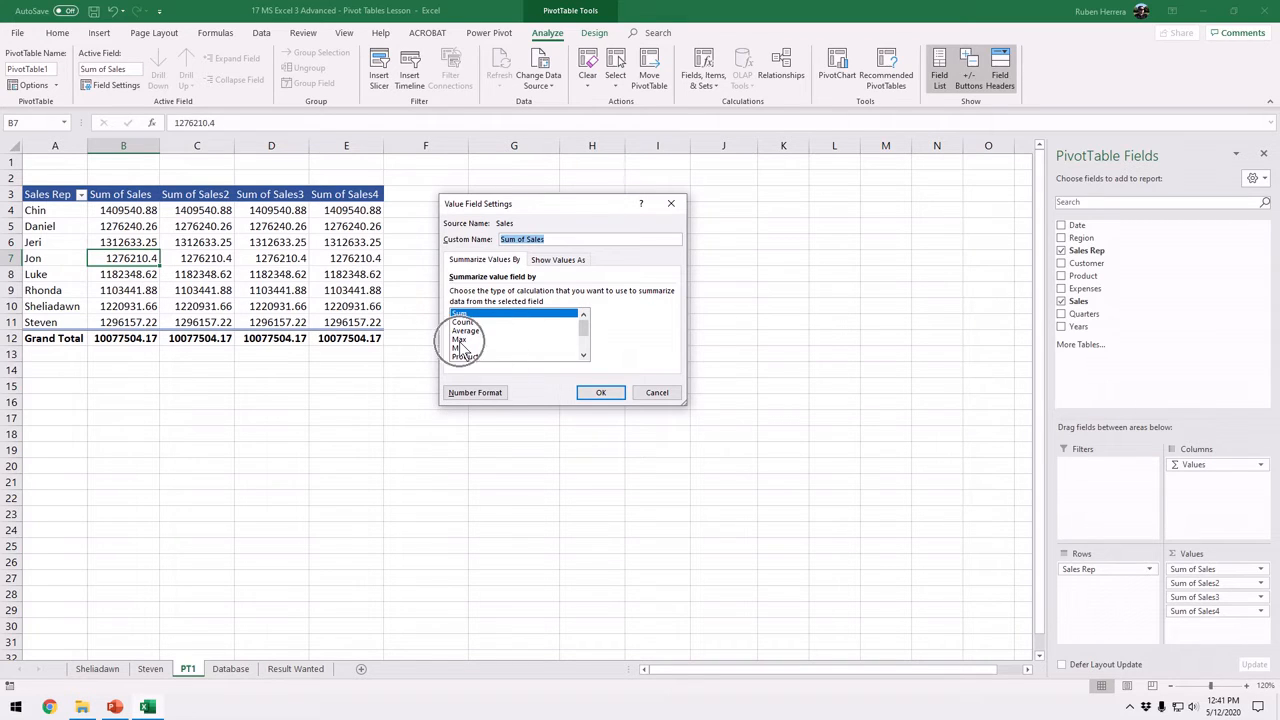
Examine the calculation types available for summarizing the first Sales value field
left_click(583, 357)
left_click(583, 357)
left_click(583, 357)
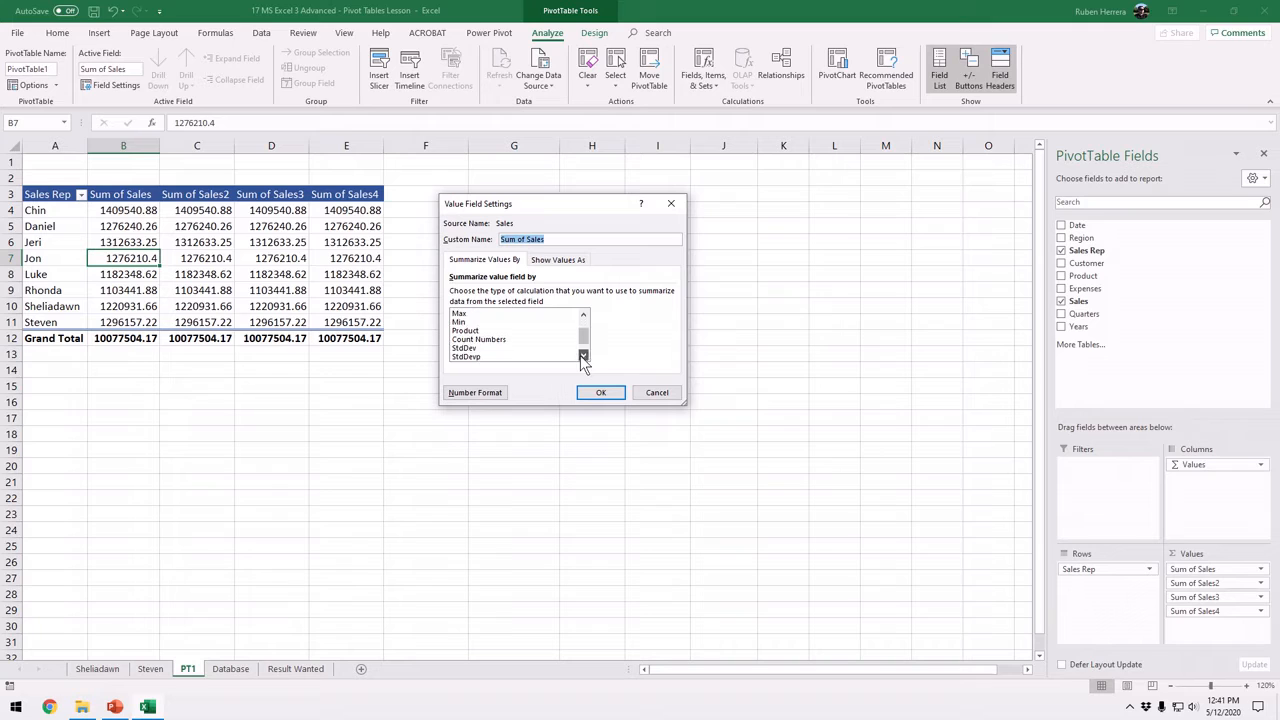
left_click(583, 357)
left_click(583, 357)
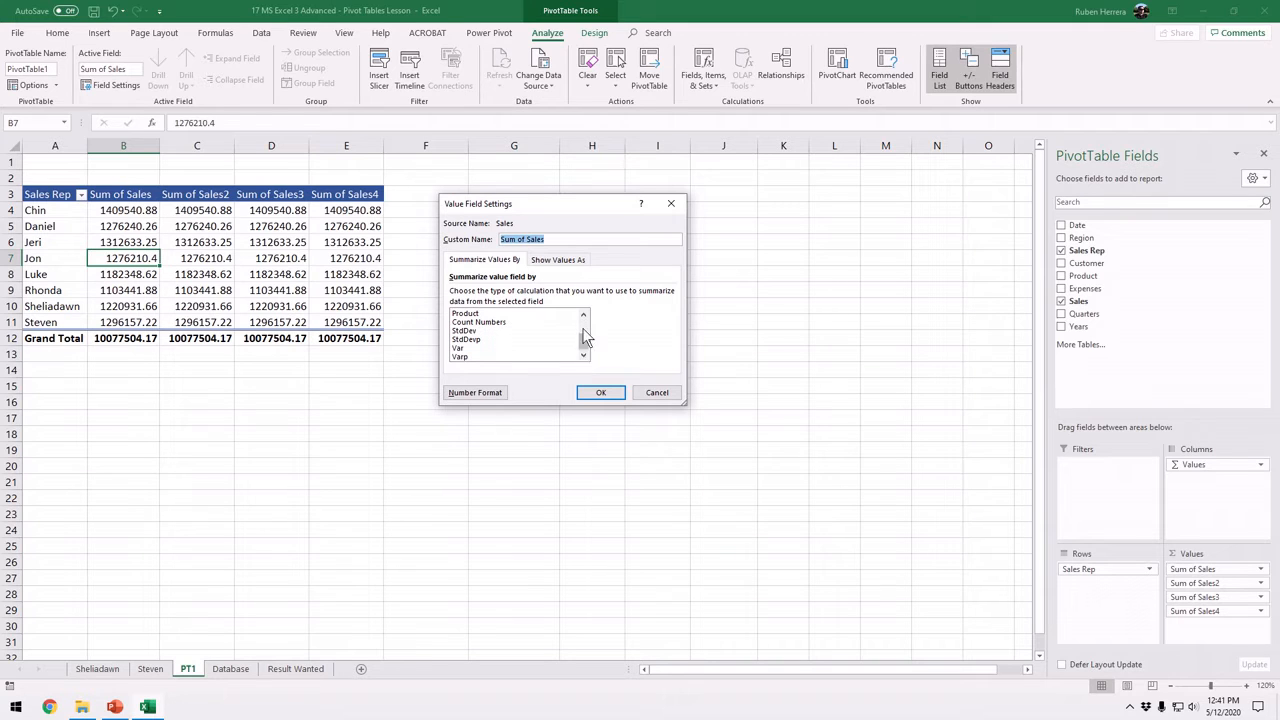
left_click(583, 314)
left_click(583, 314)
left_click(583, 314)
left_click(583, 314)
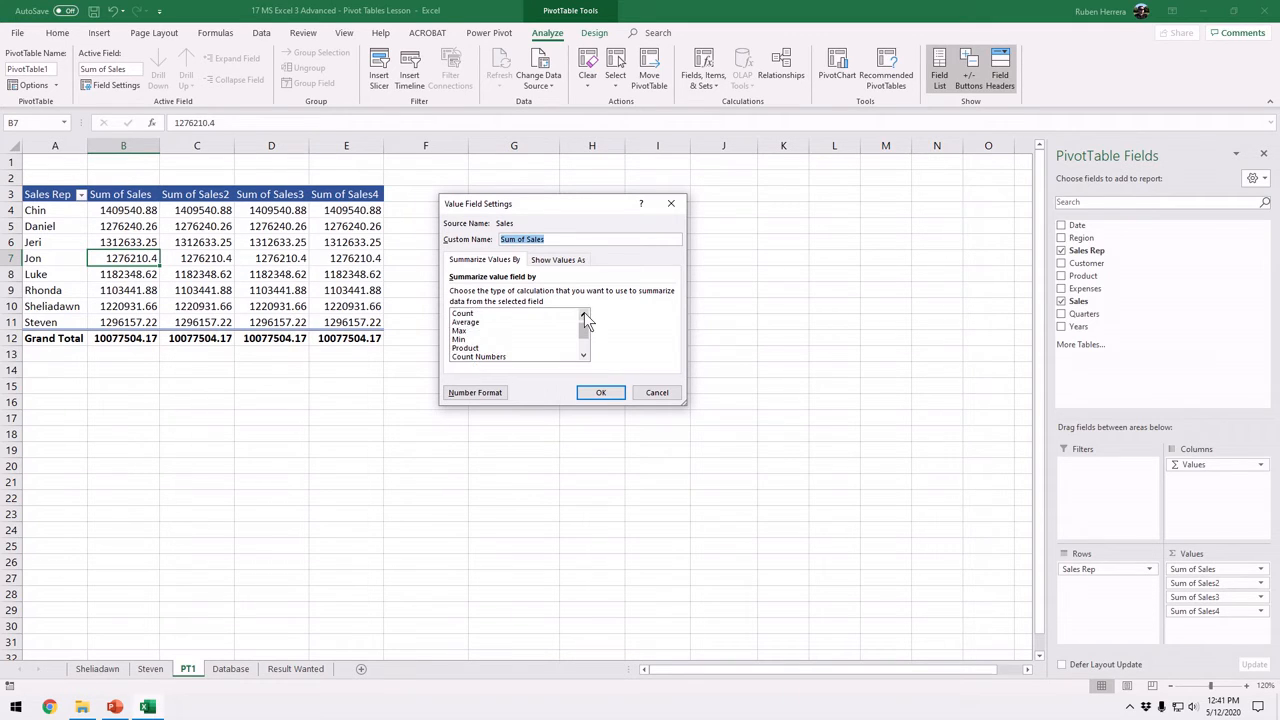
left_click(583, 314)
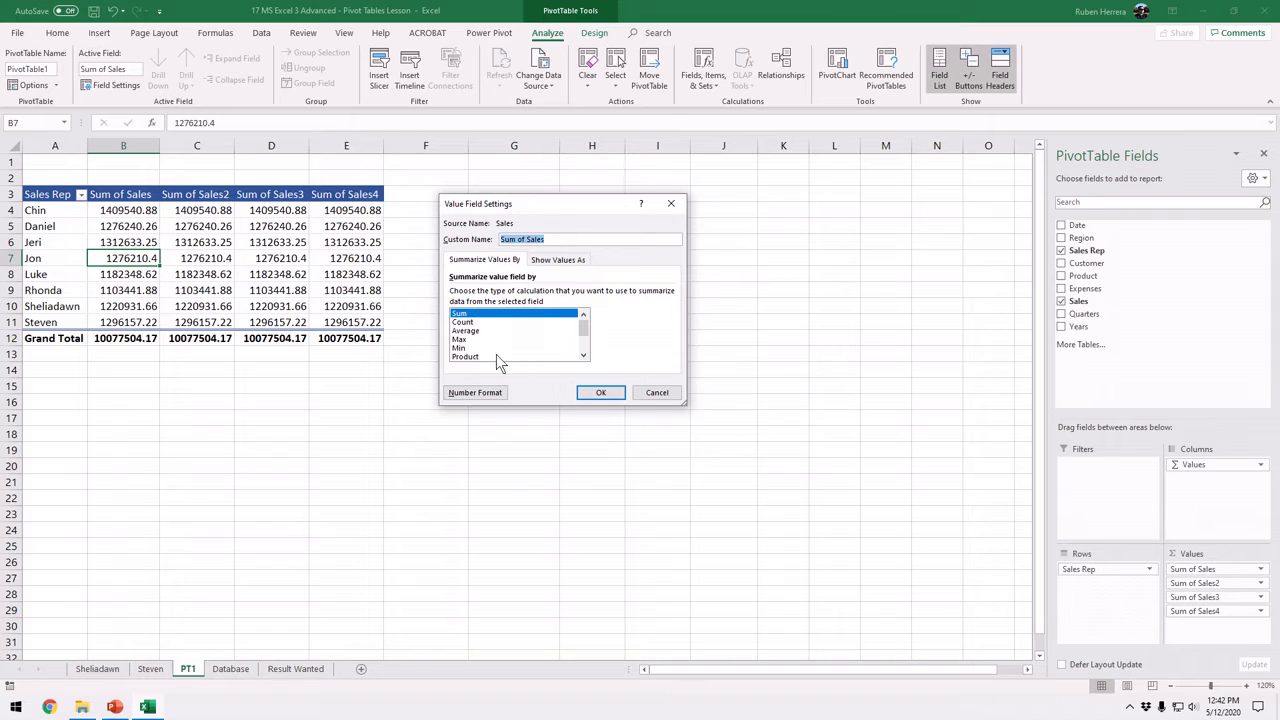
Summarize the first Sales value field by Min and set its custom name to Min Sales
left_click(462, 348)
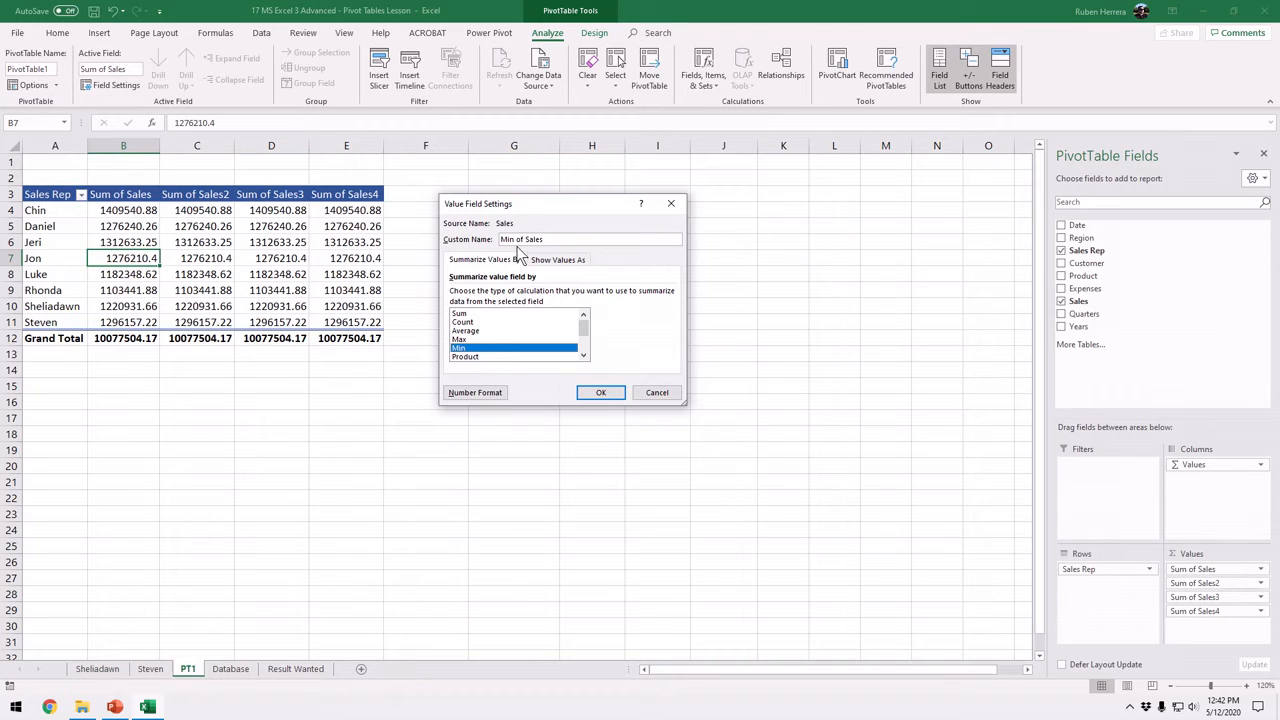
left_click(483, 349)
left_click(463, 350)
left_click(525, 239)
Give the Min Sales field the Accounting number format with 2 decimal places and the $ symbol, and apply its field settings
left_click(475, 394)
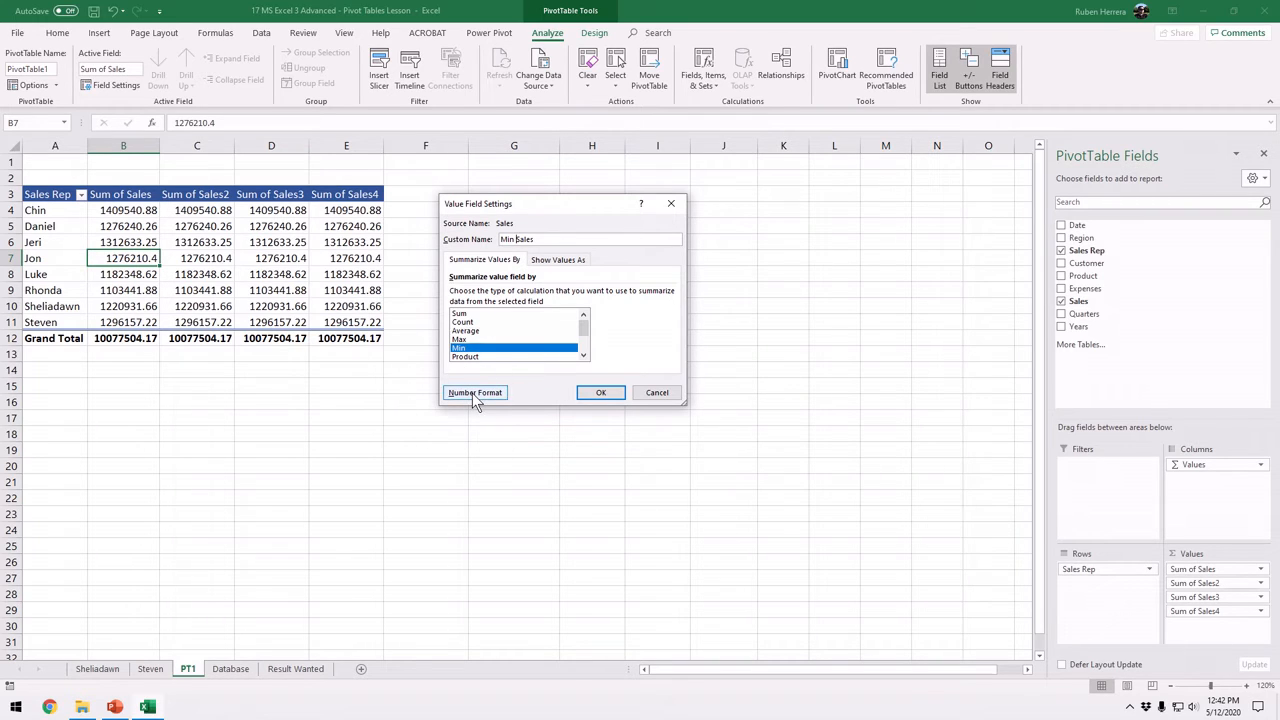
key("ctrl")
key("ctrl")
key("ctrl")
left_click(476, 394)
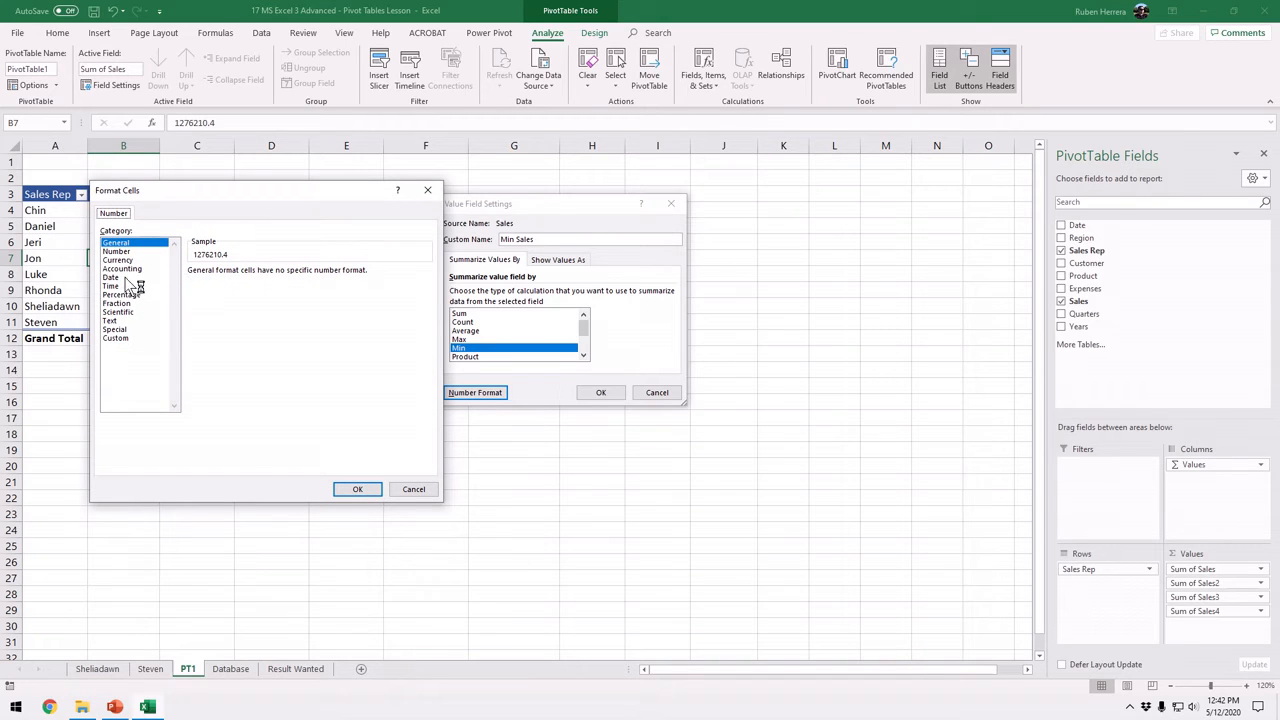
left_click(128, 269)
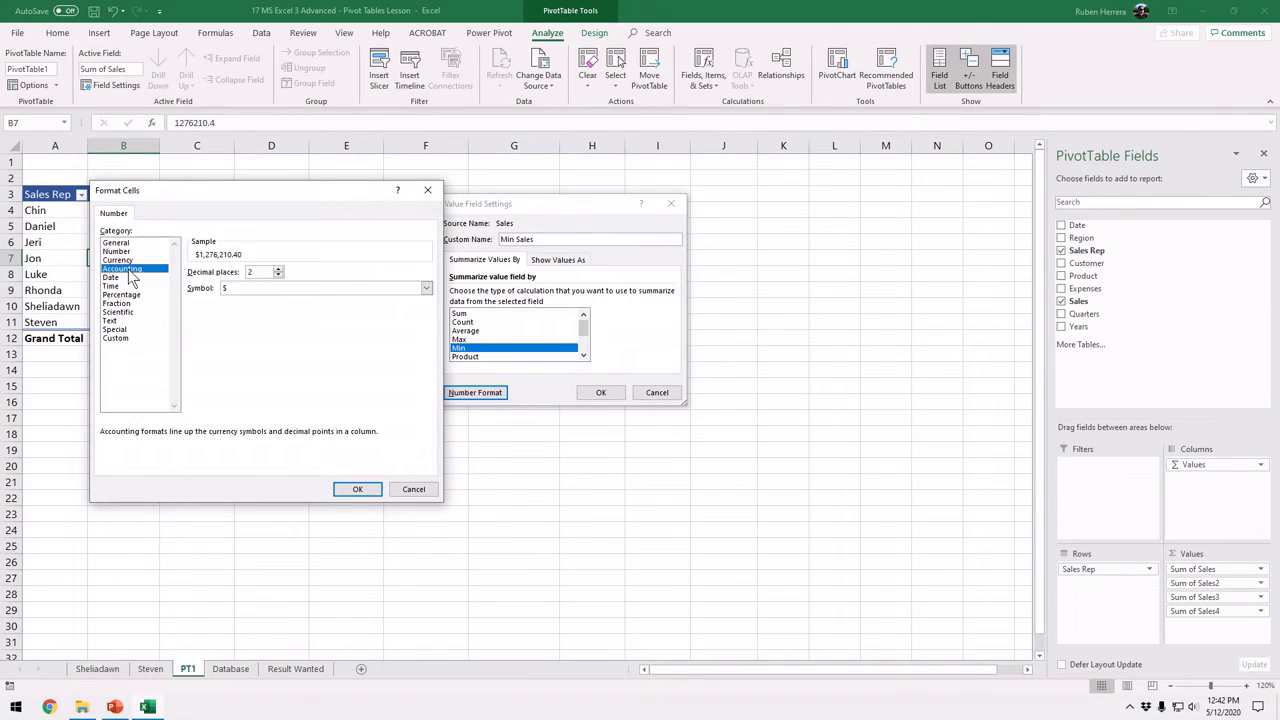
left_click(354, 490)
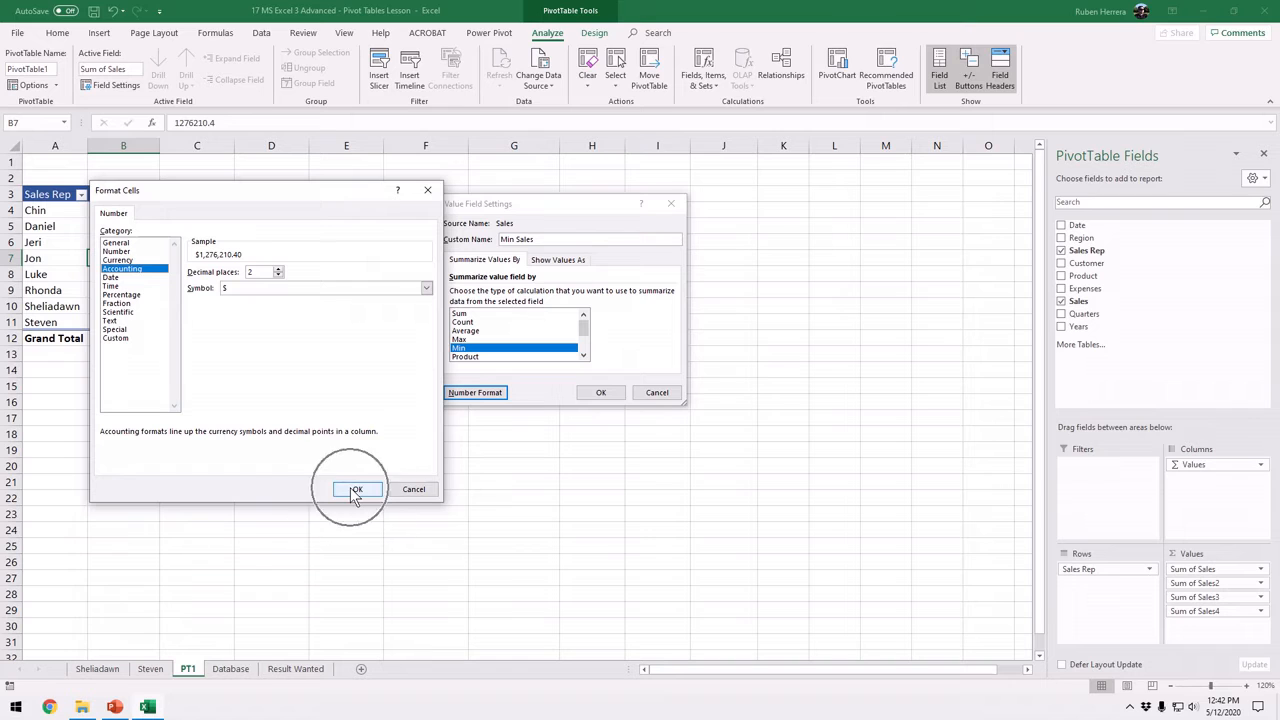
left_click(354, 490)
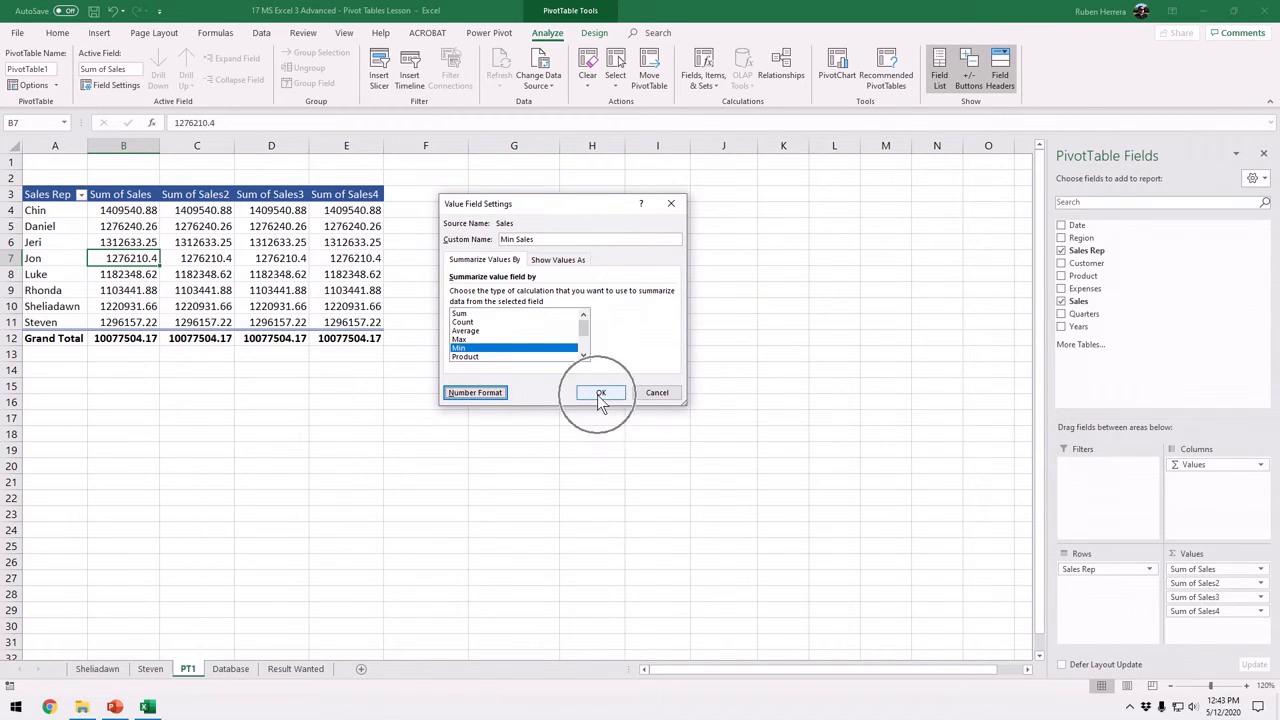
left_click(600, 393)
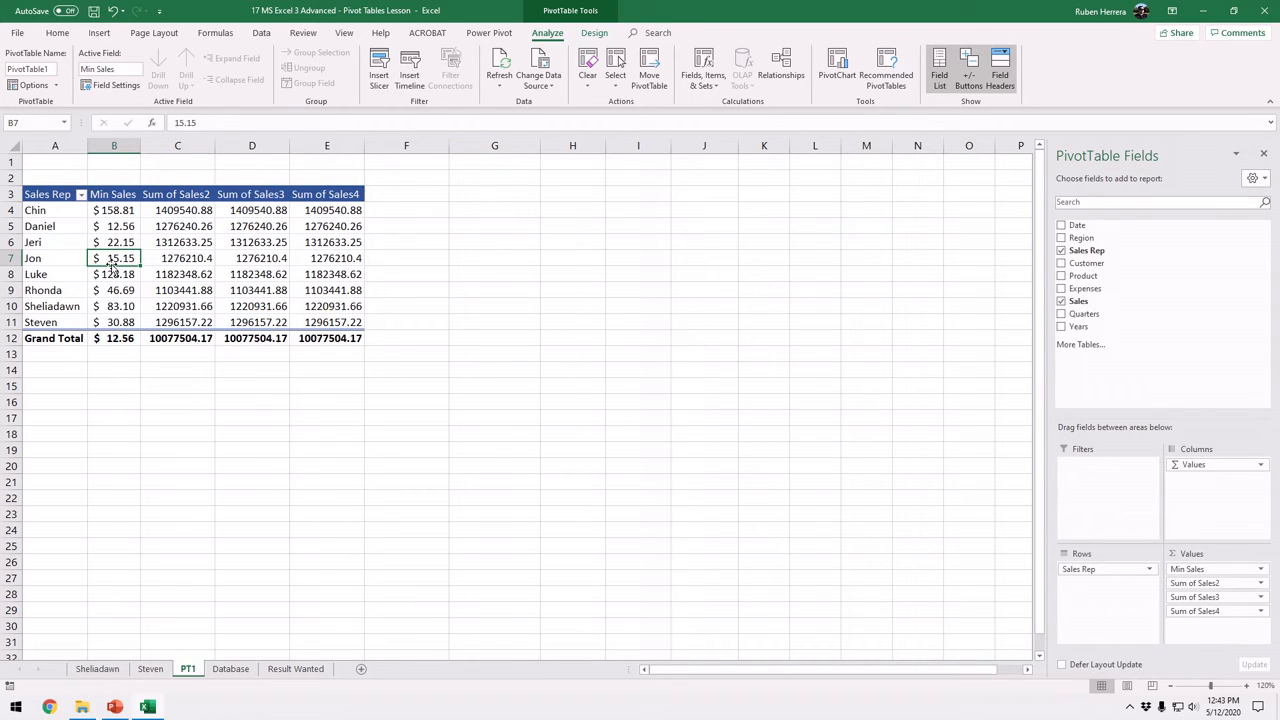
Summarize the second Sales value field by Max and set its custom name to Max Sales
left_click(190, 256)
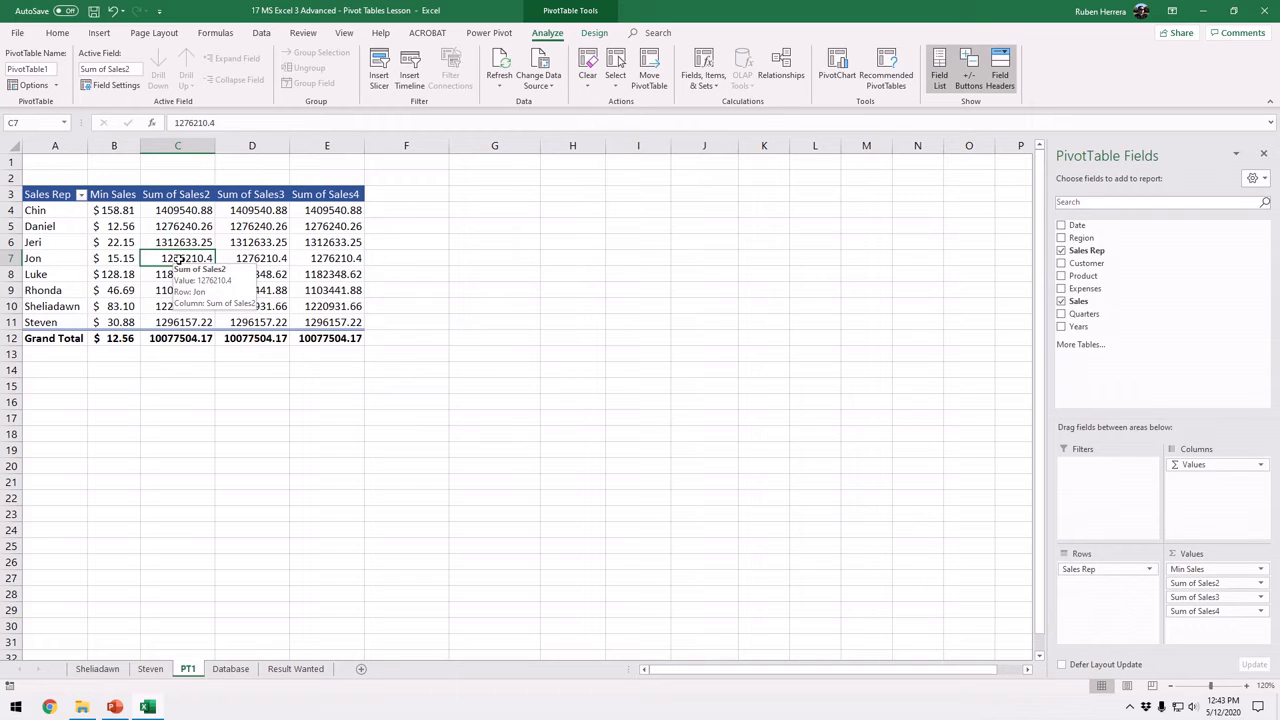
left_click(116, 86)
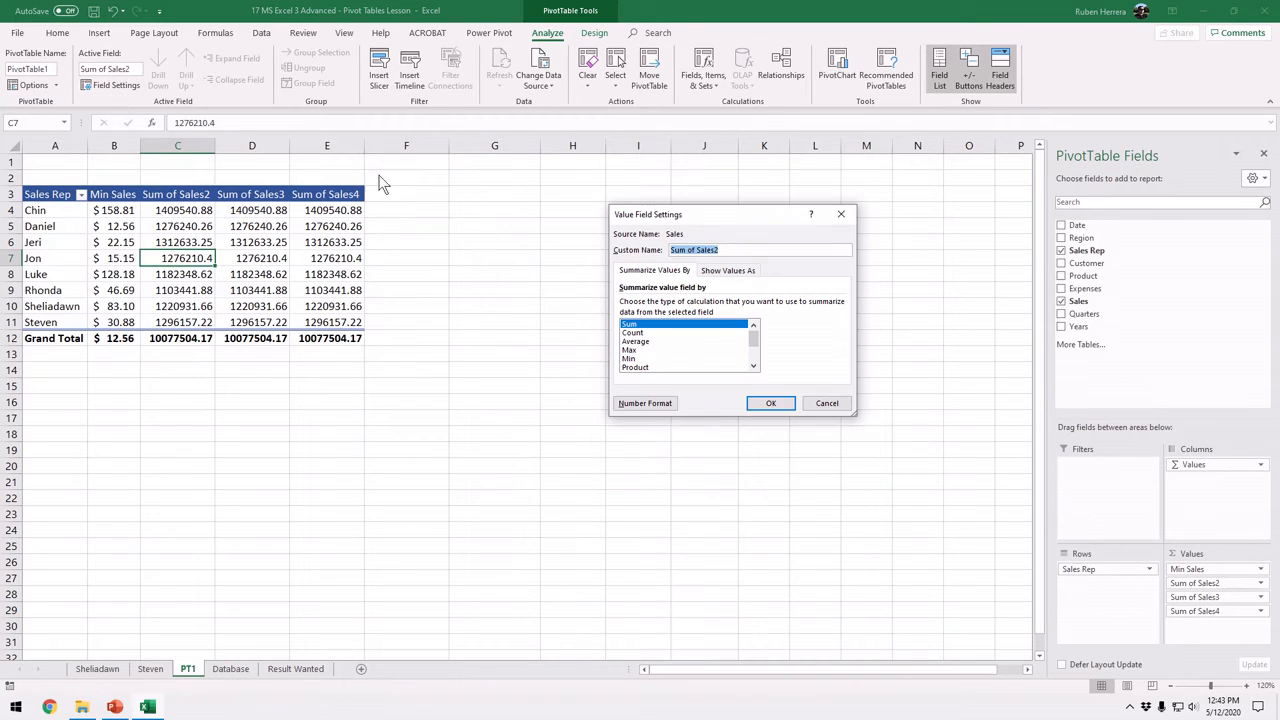
left_click(634, 351)
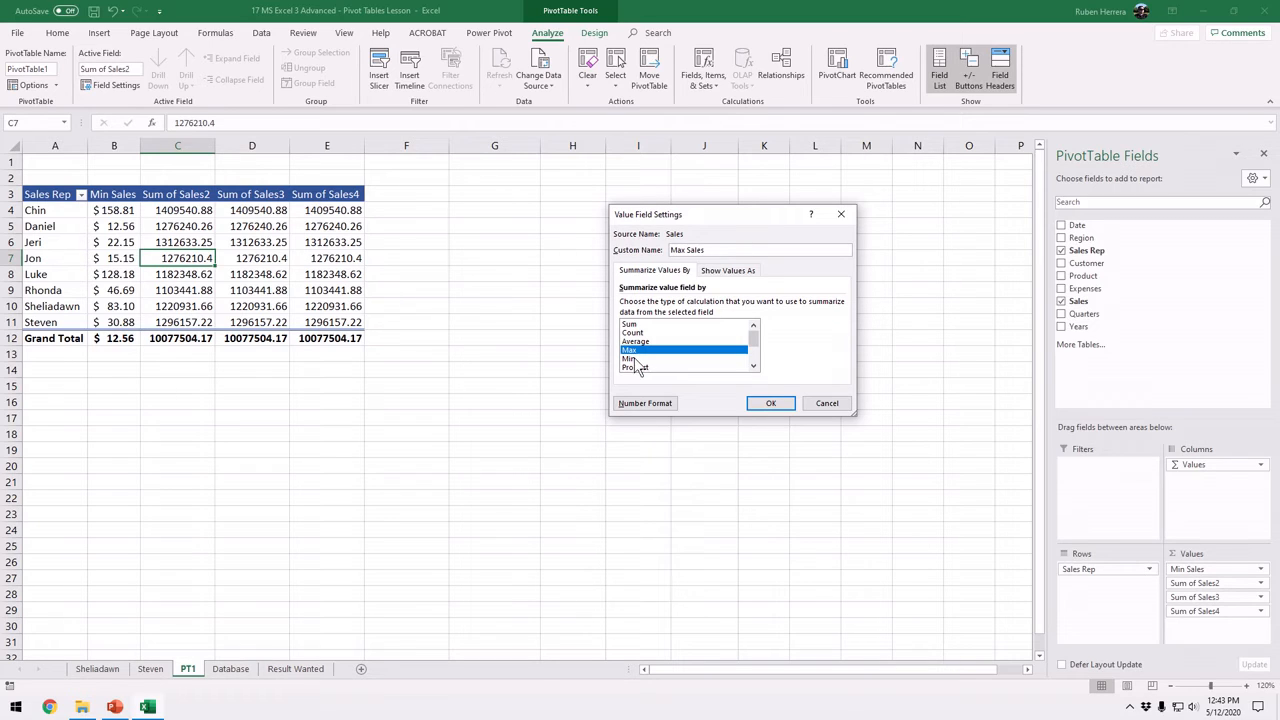
Give the Max Sales field the Accounting number format with 2 decimal places and the $ symbol, and apply its field settings
left_click(640, 405)
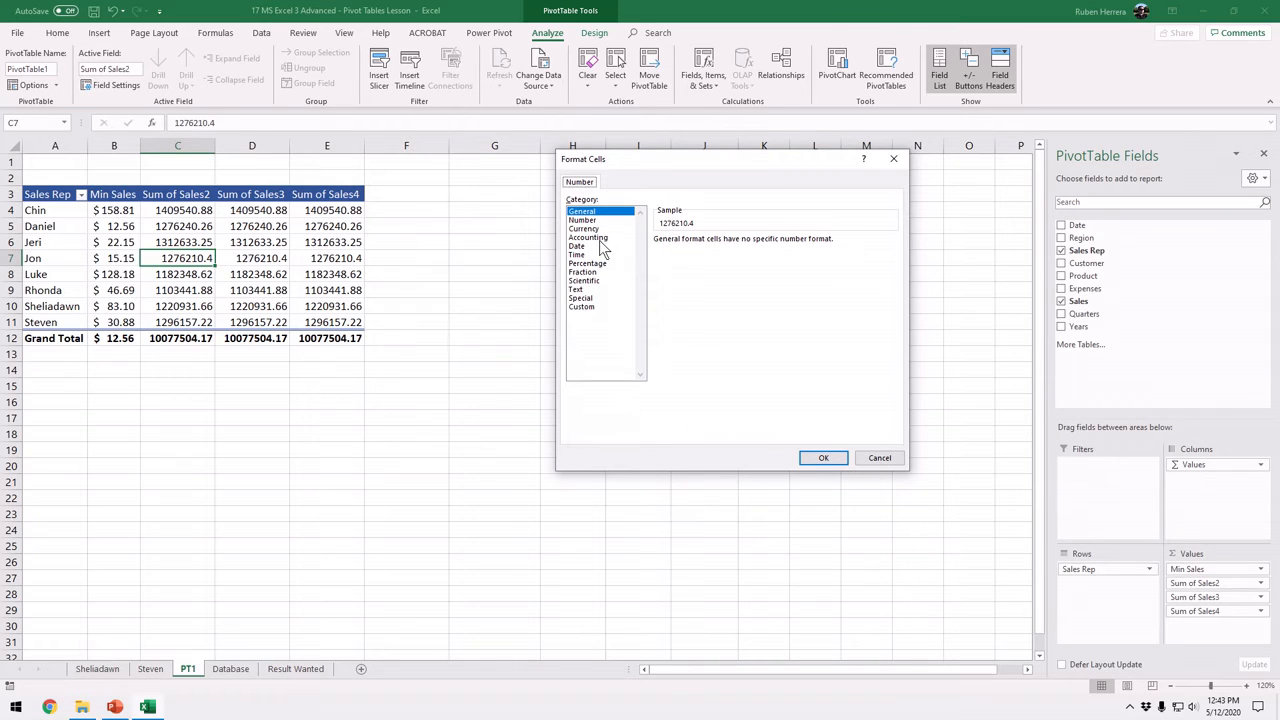
left_click(600, 238)
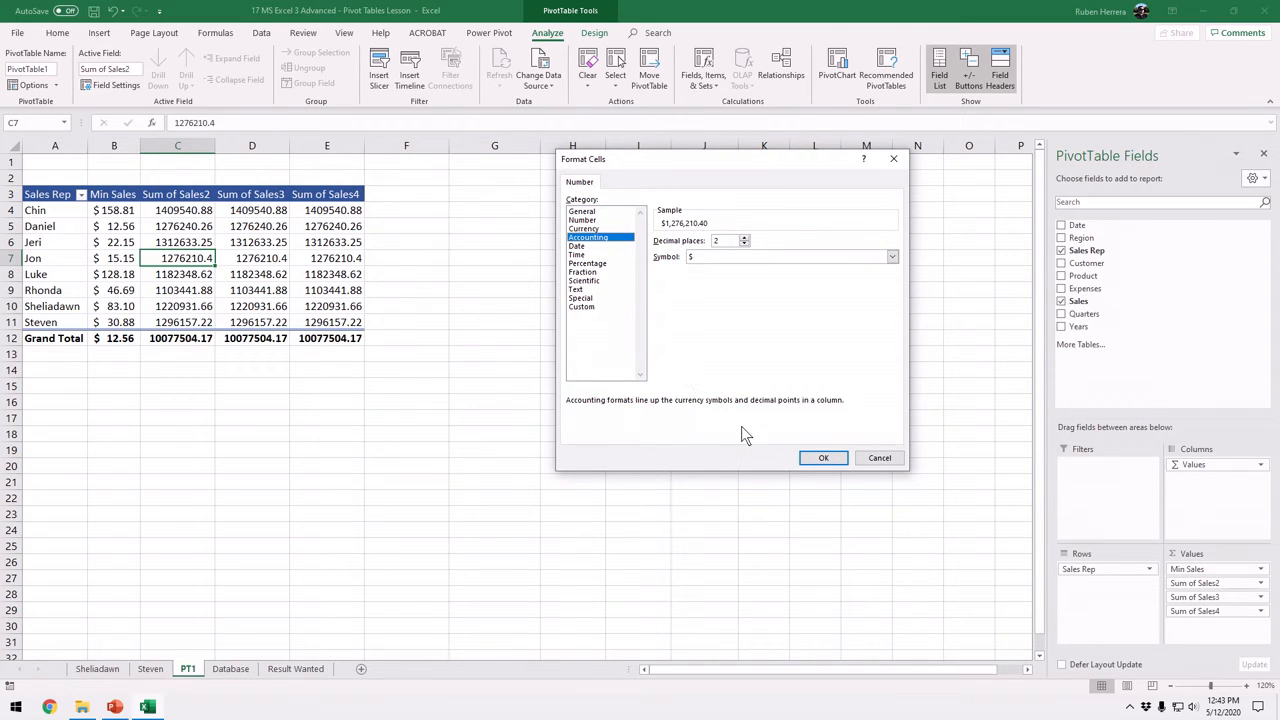
left_click(818, 457)
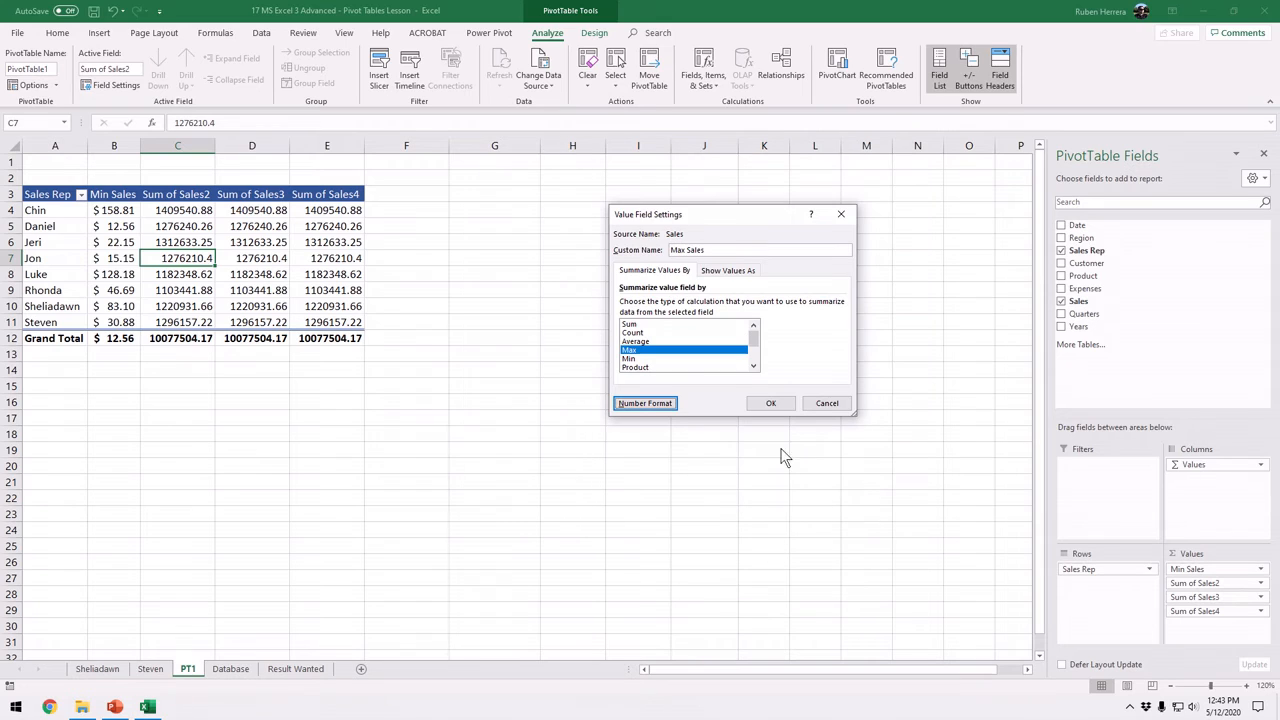
left_click(771, 405)
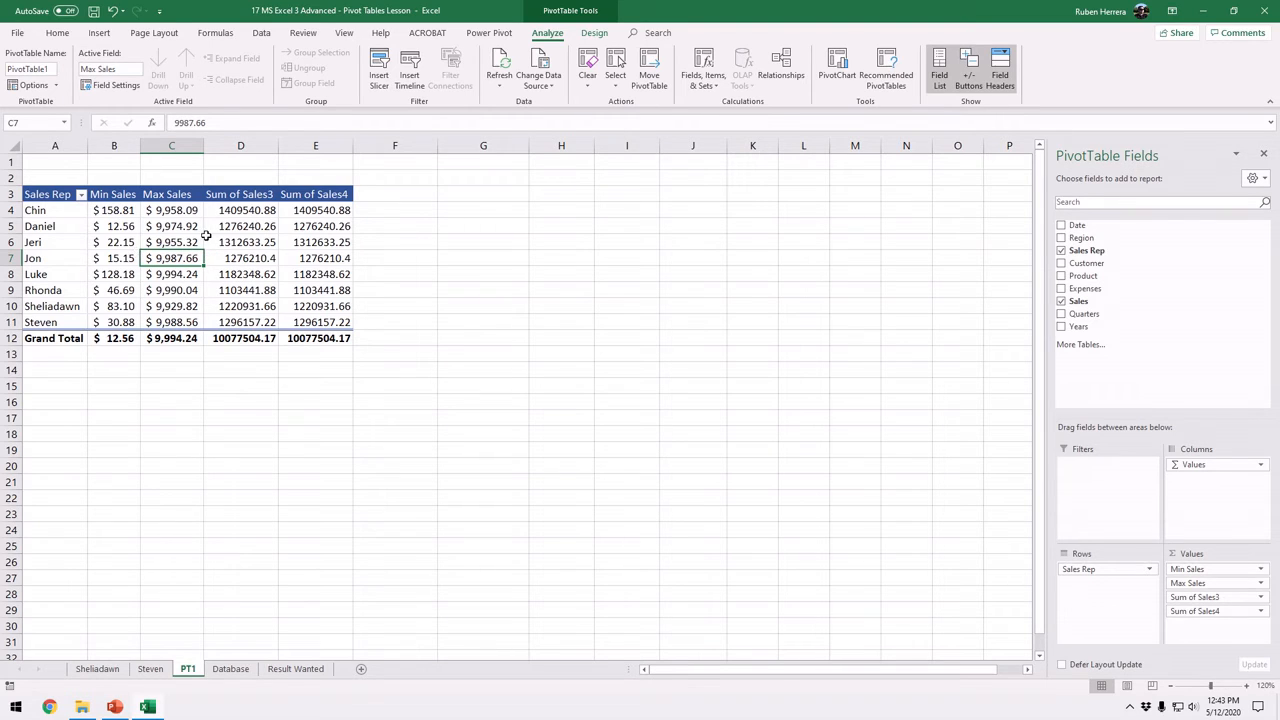
Summarize the third Sales value field by Average and set its custom name to Average Sales
left_click(241, 257)
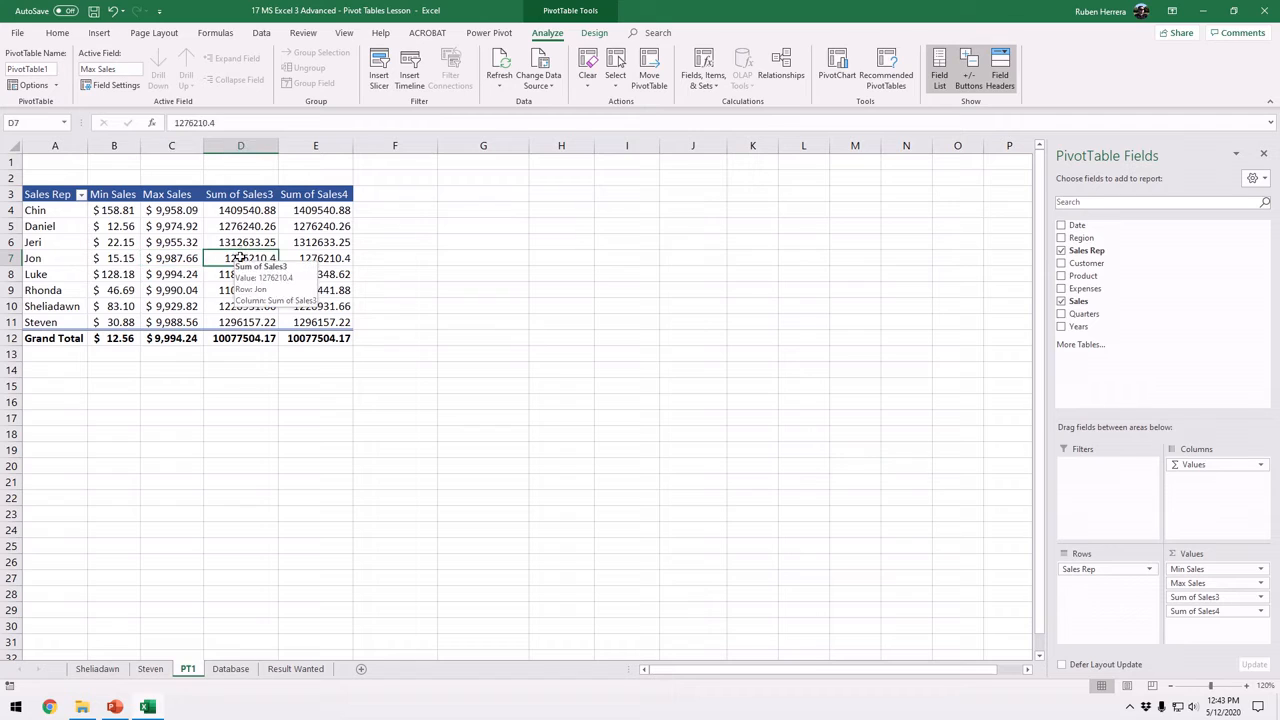
left_click(110, 86)
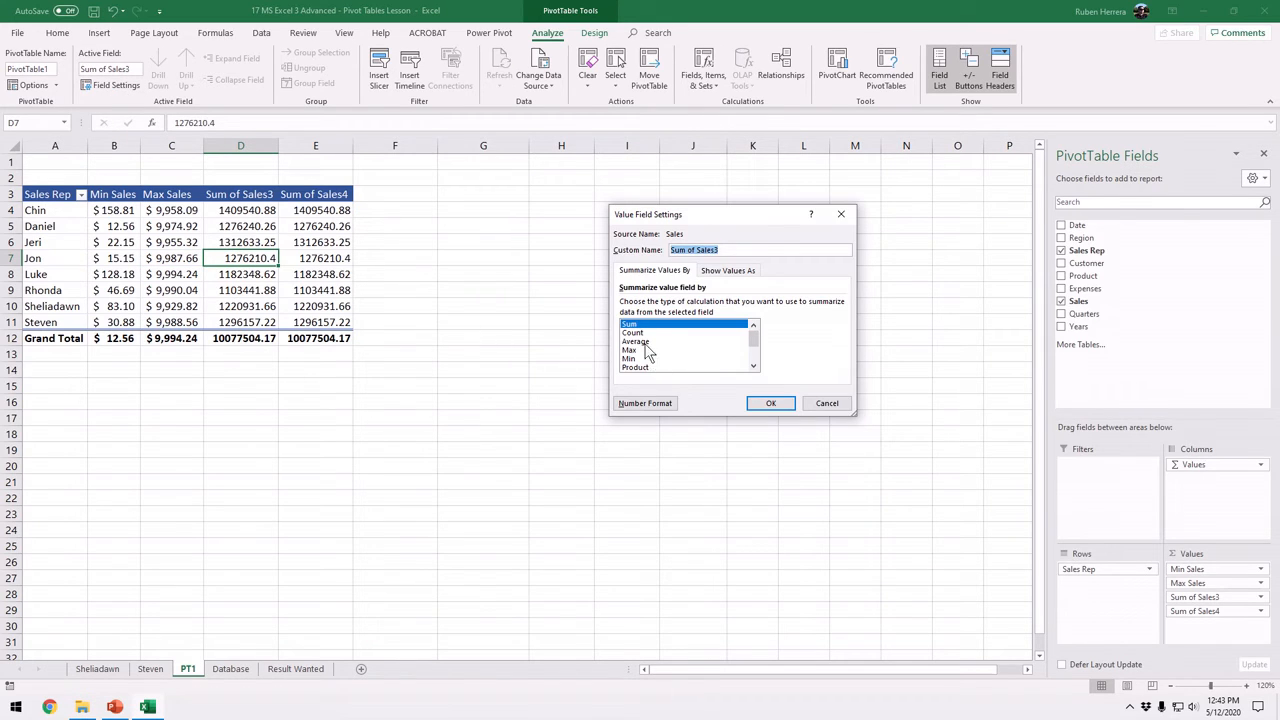
left_click(645, 343)
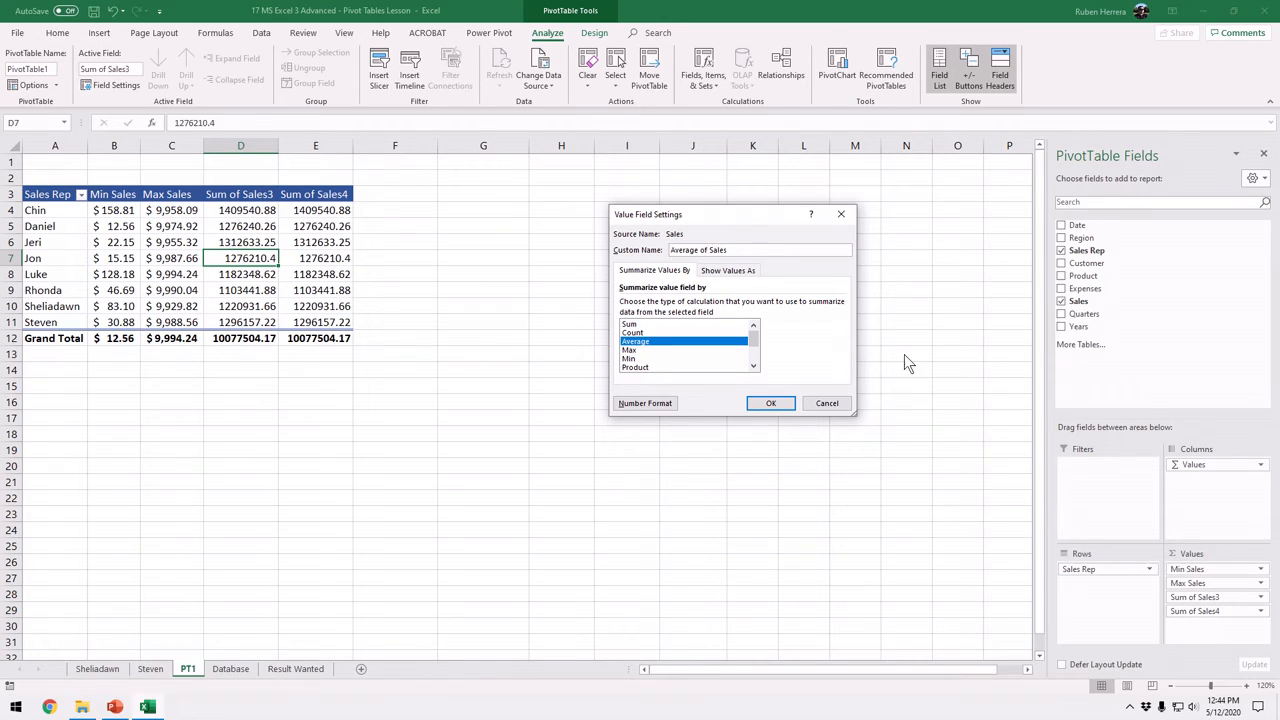
key("BackSpace")
key("BackSpace")
key("BackSpace")
Give the Average Sales field the Accounting number format with 2 decimal places and the $ symbol, and apply its field settings
left_click(650, 403)
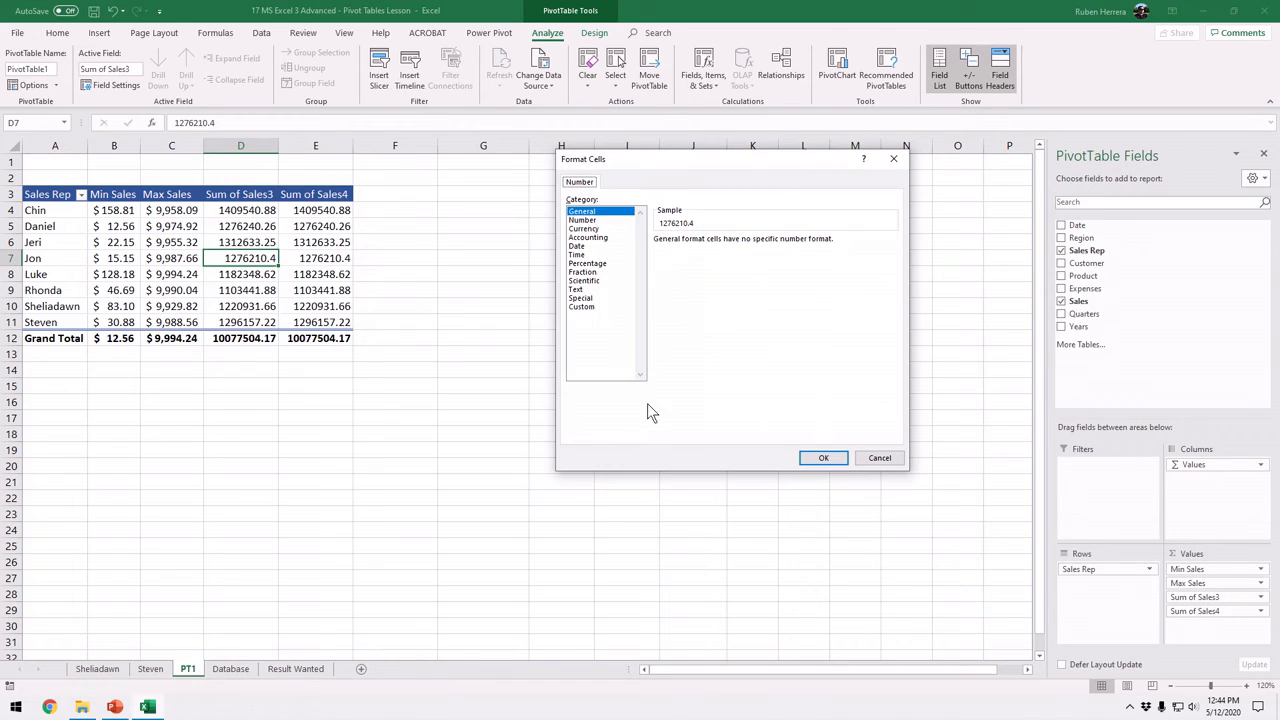
left_click(600, 237)
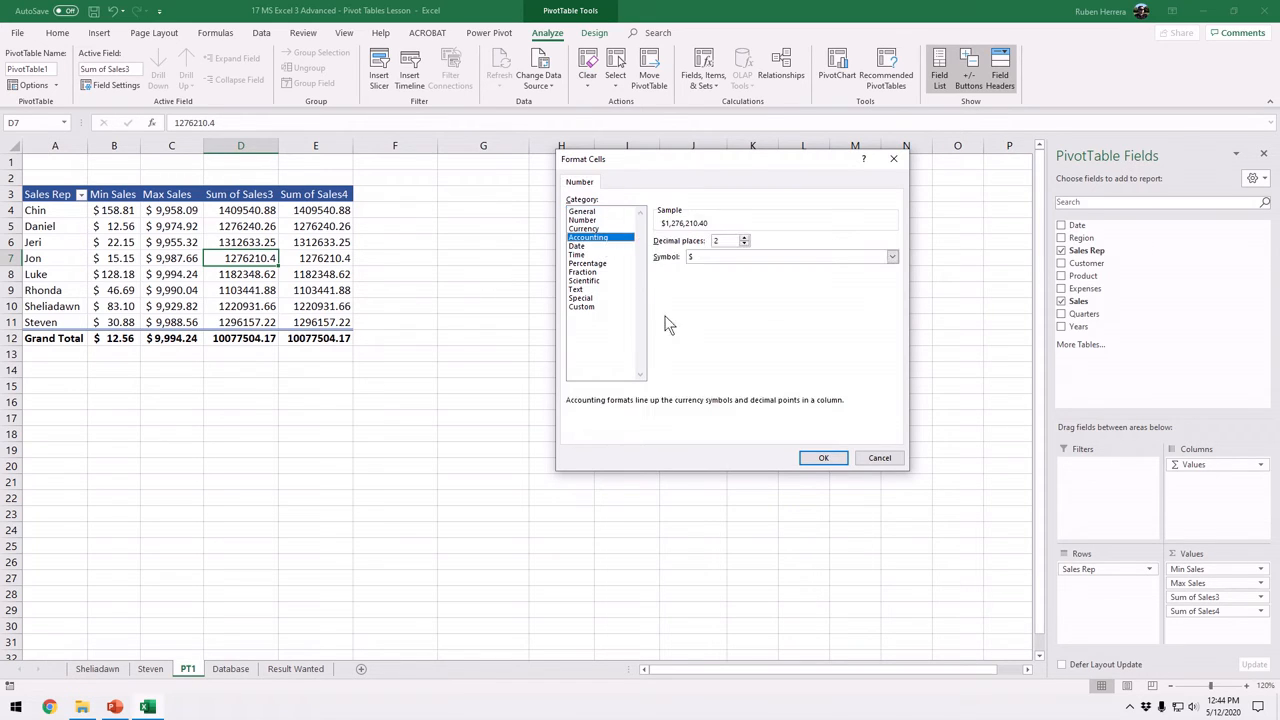
left_click(820, 458)
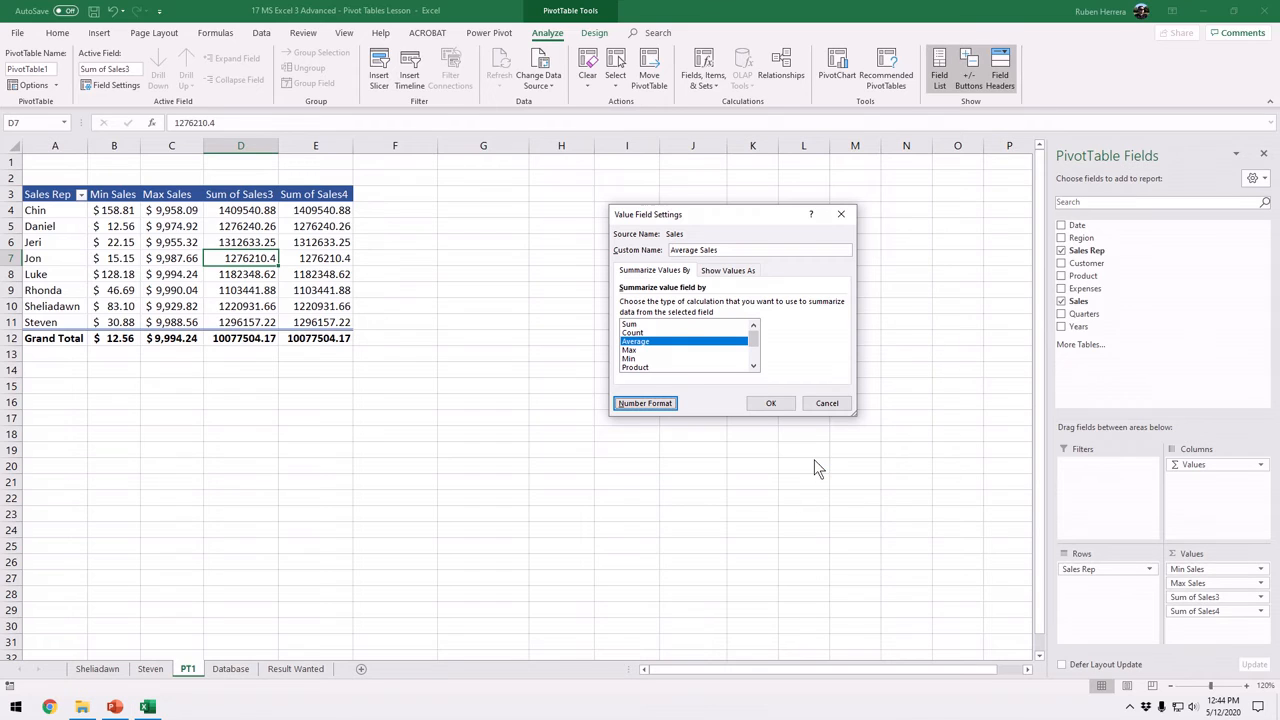
left_click(766, 403)
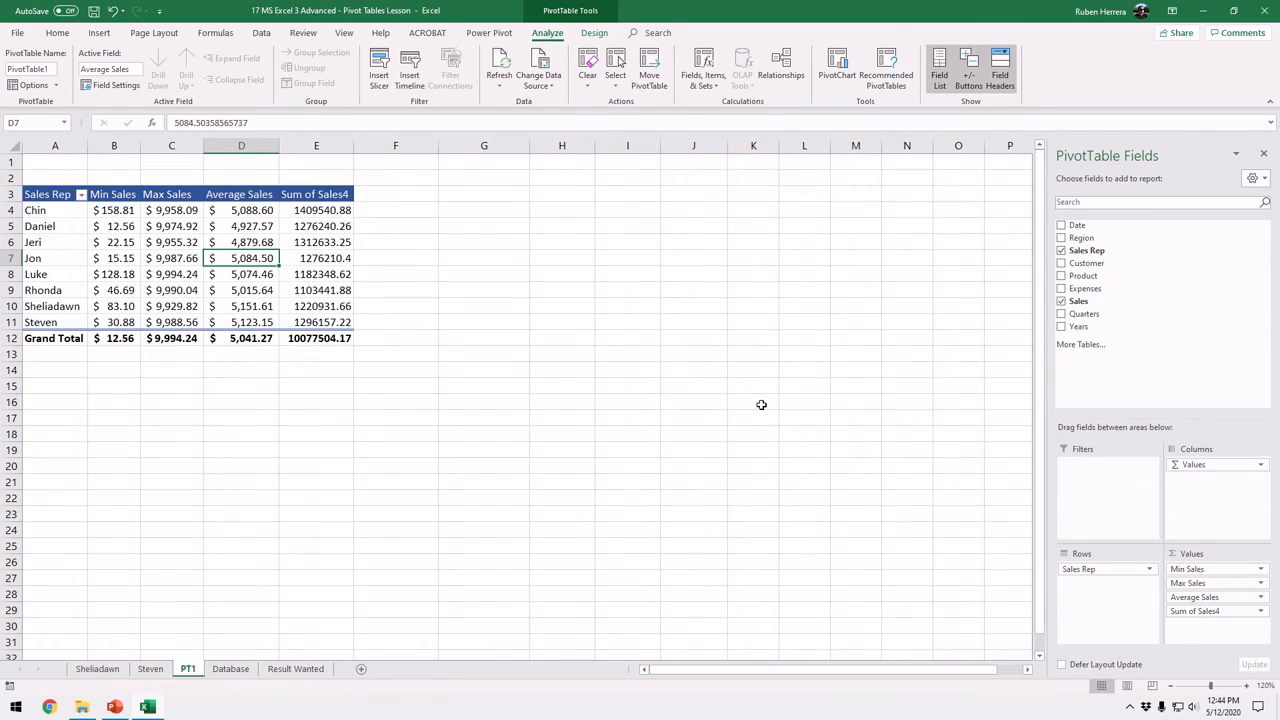
Set the custom name of the fourth Sales value field to Total Sales in its value field settings
left_click(320, 282)
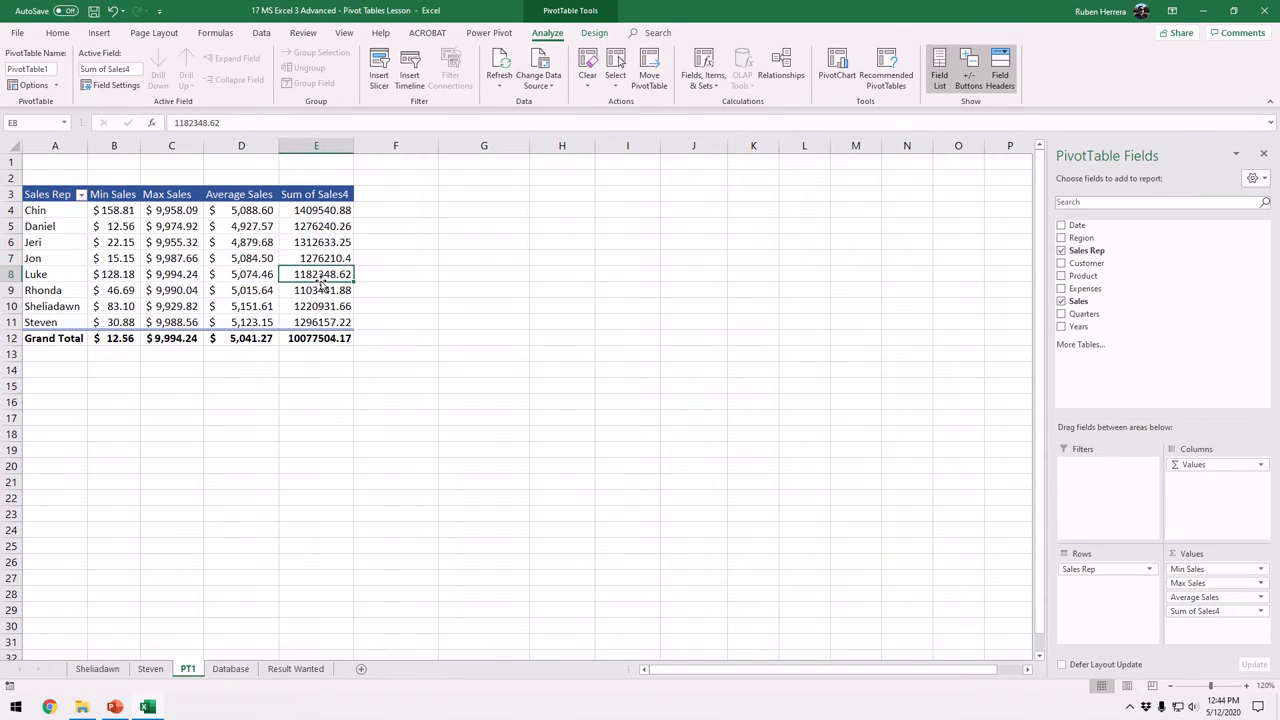
right_click(321, 274)
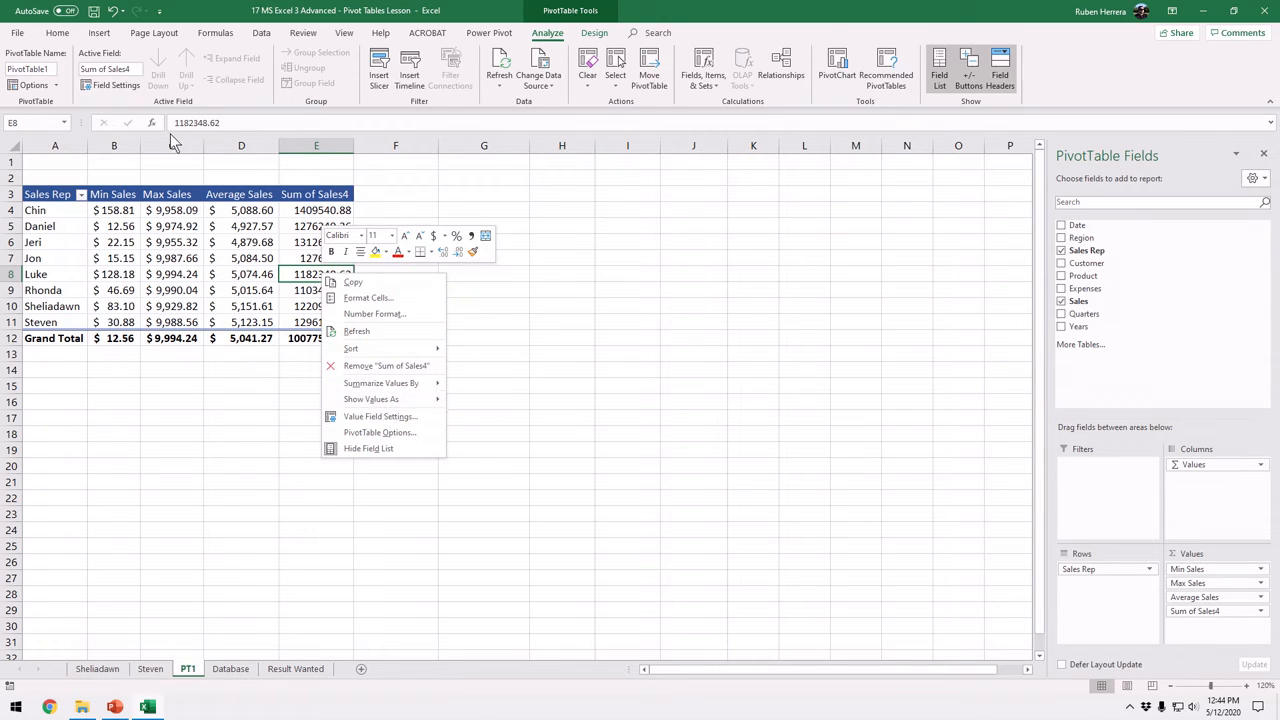
left_click(360, 398)
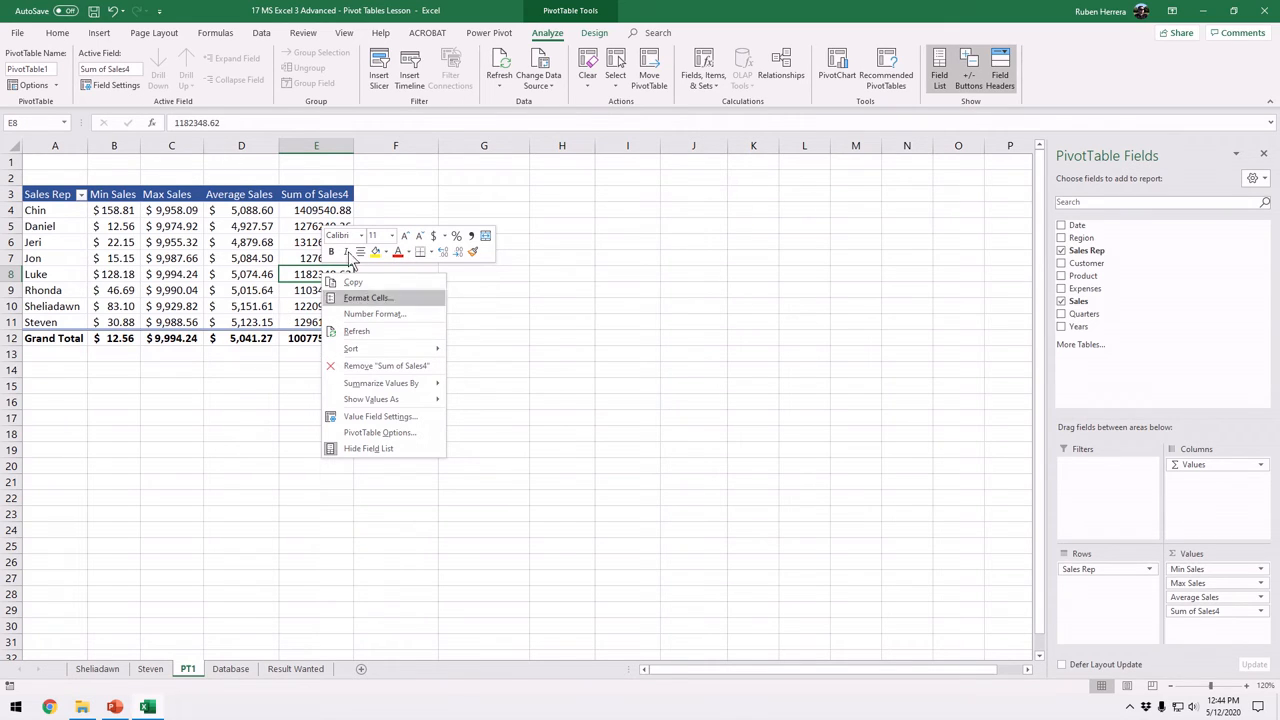
mouse_move(397, 351)
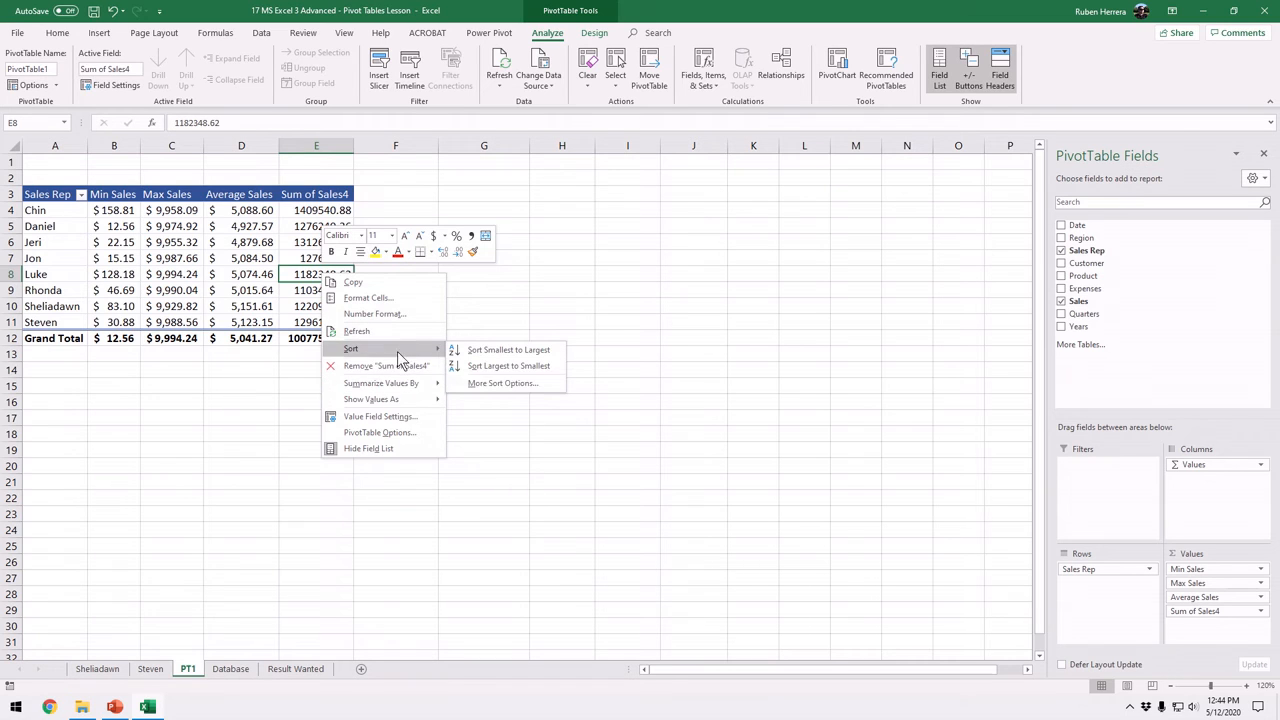
left_click(386, 416)
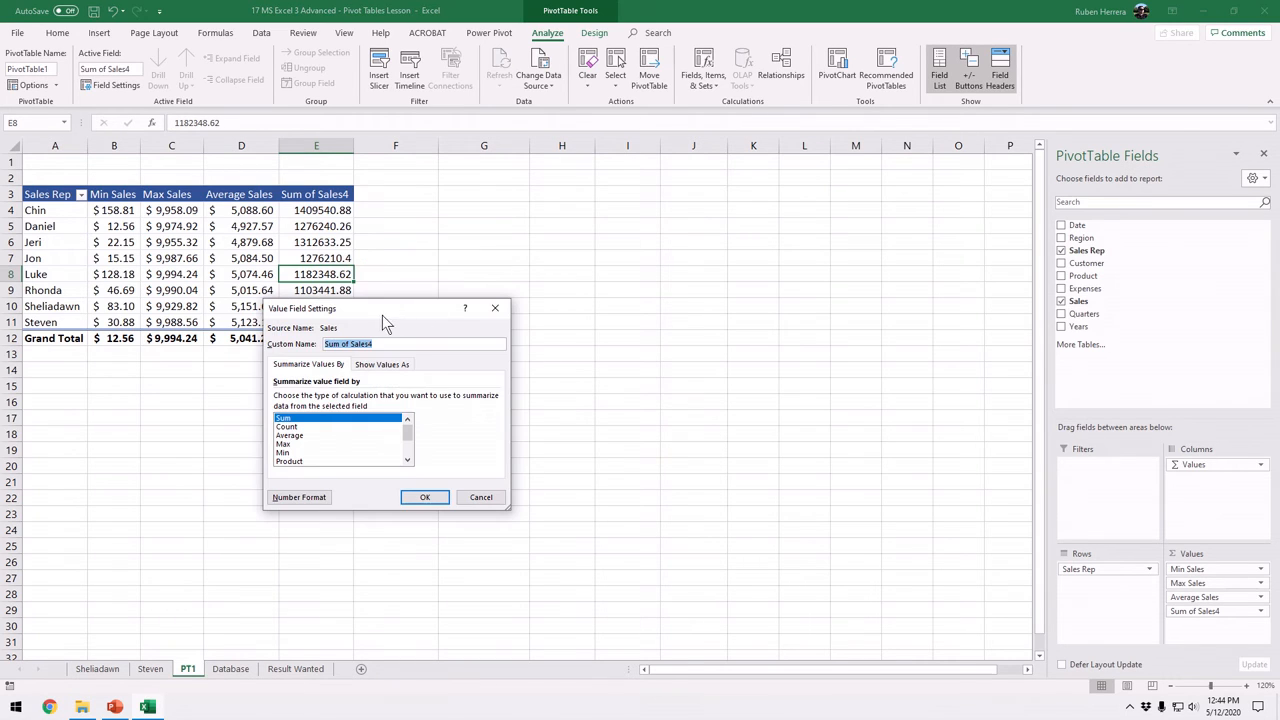
left_click_drag(382, 315, 611, 205)
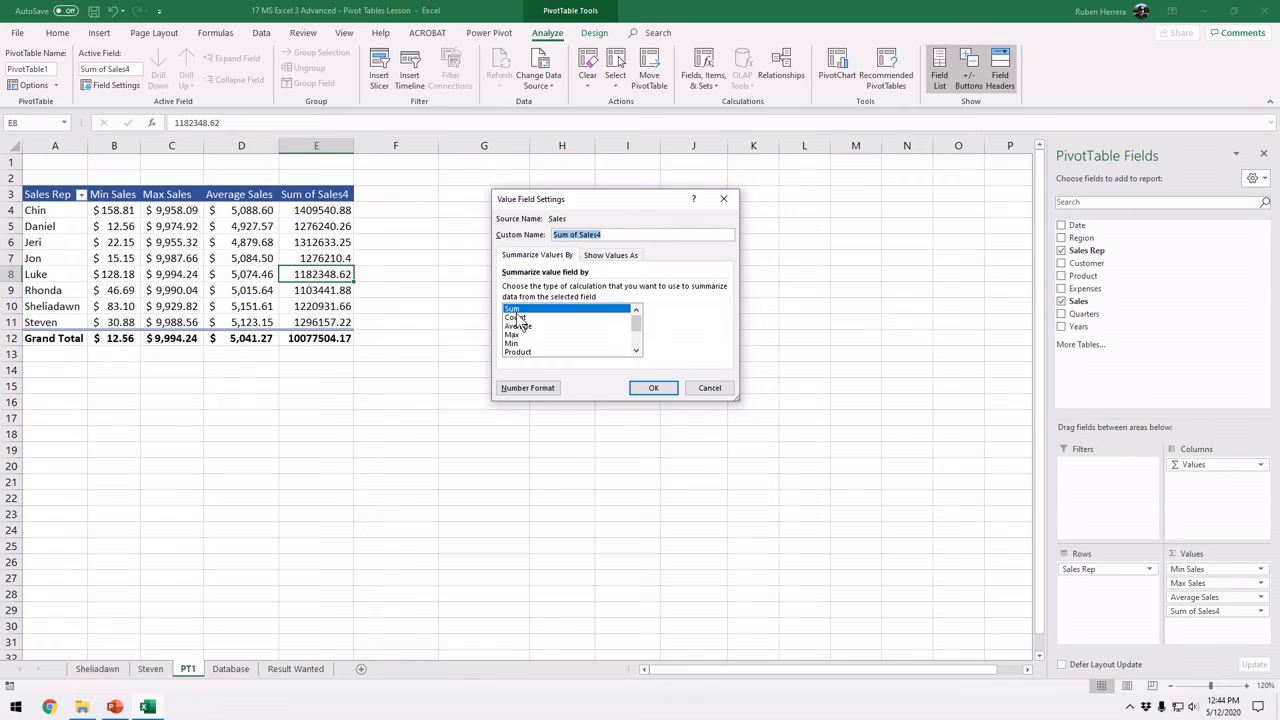
left_click(609, 235)
key("BackSpace")
key("BackSpace")
key("BackSpace")
key("BackSpace")
key("BackSpace")
key("BackSpace")
key("BackSpace")
key("BackSpace")
key("BackSpace")
type("Total Sales")
Give the Total Sales field the Accounting number format with 2 decimal places and the $ symbol, and apply its field settings
left_click(548, 390)
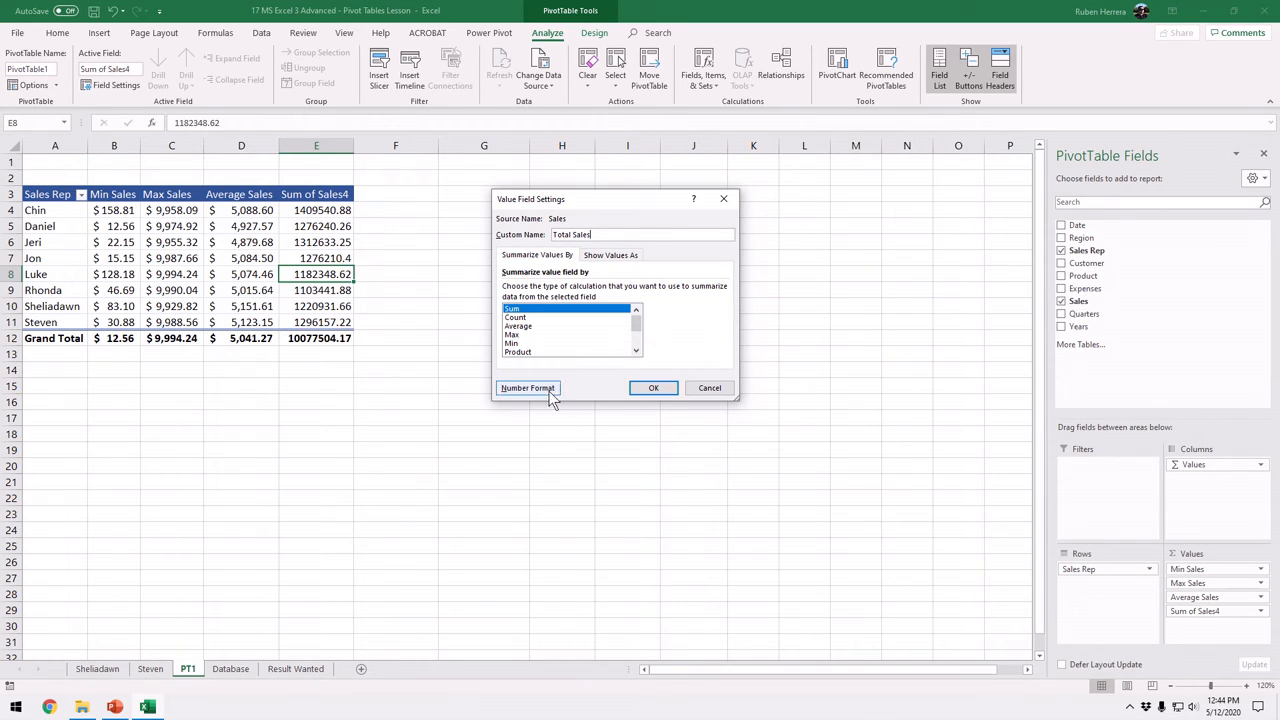
left_click(248, 331)
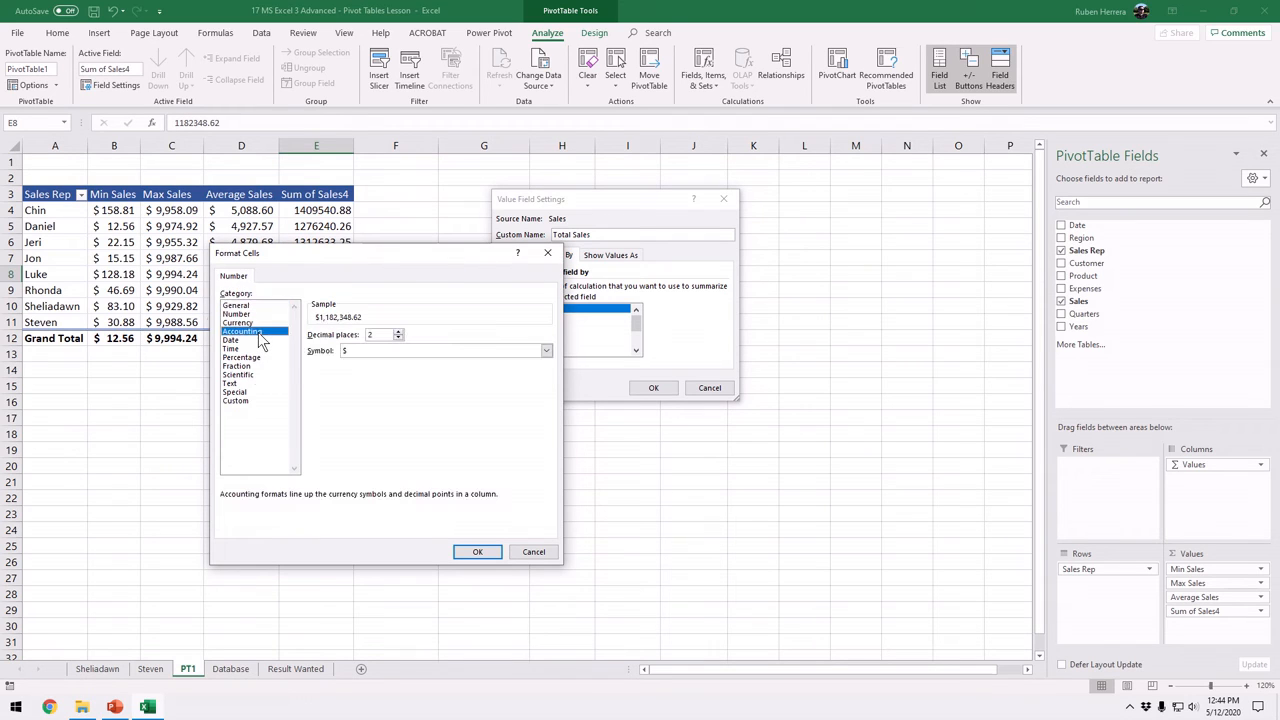
left_click(482, 553)
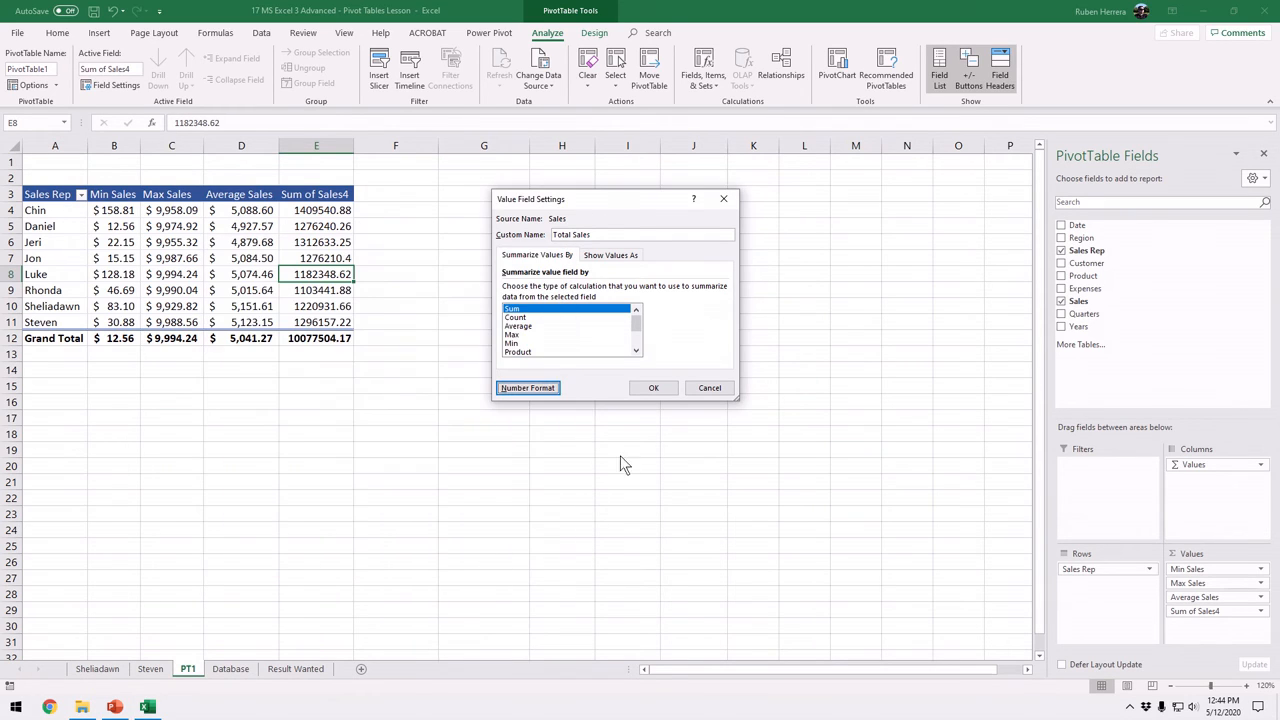
left_click(649, 393)
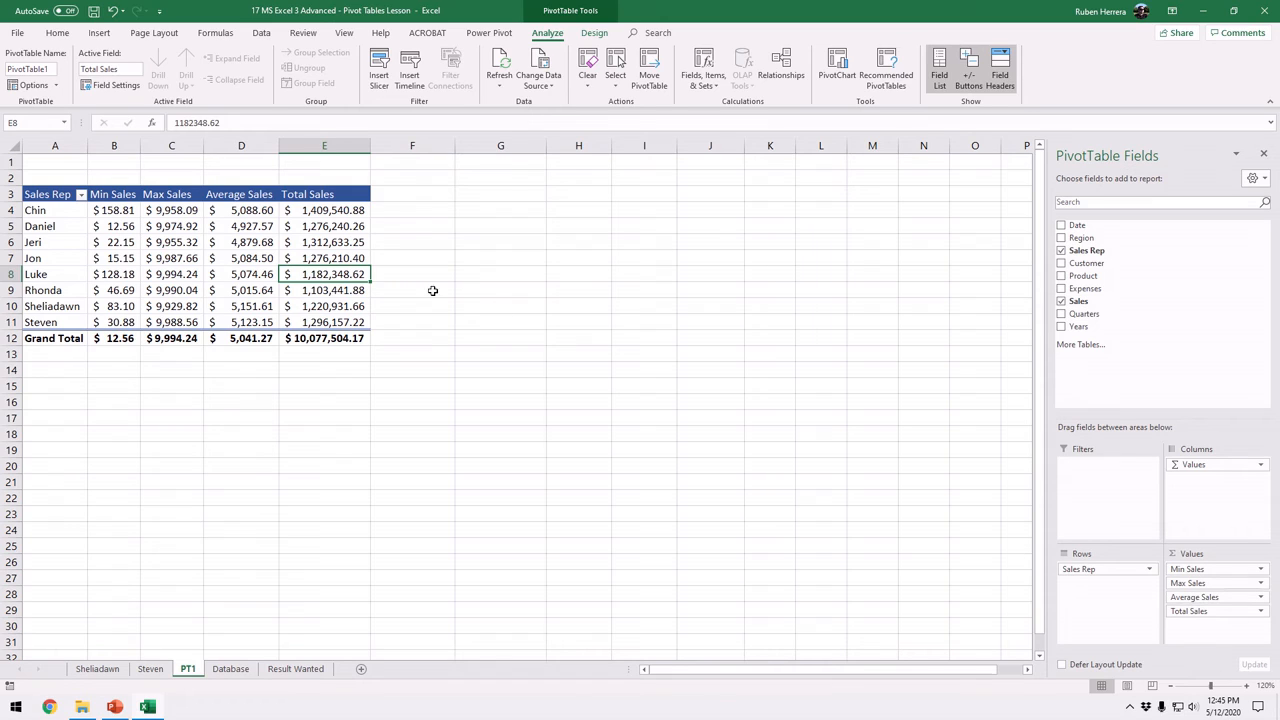
left_click(238, 277)
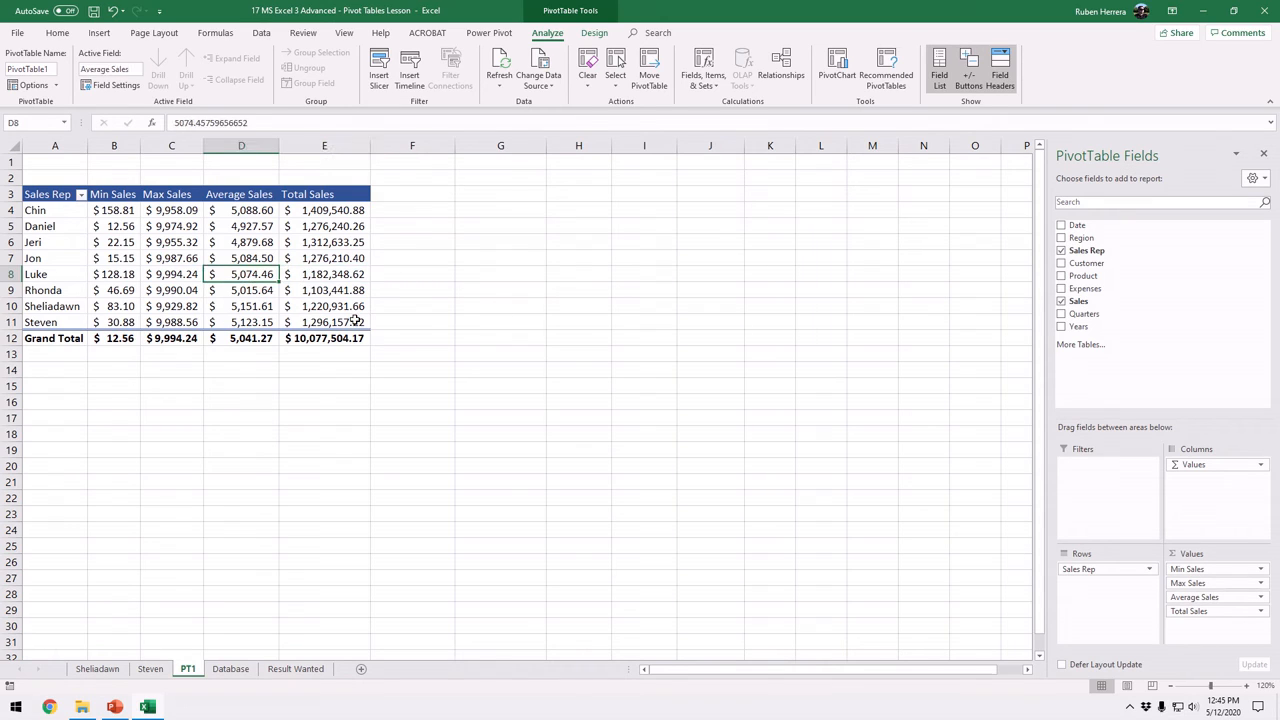
left_click(355, 214)
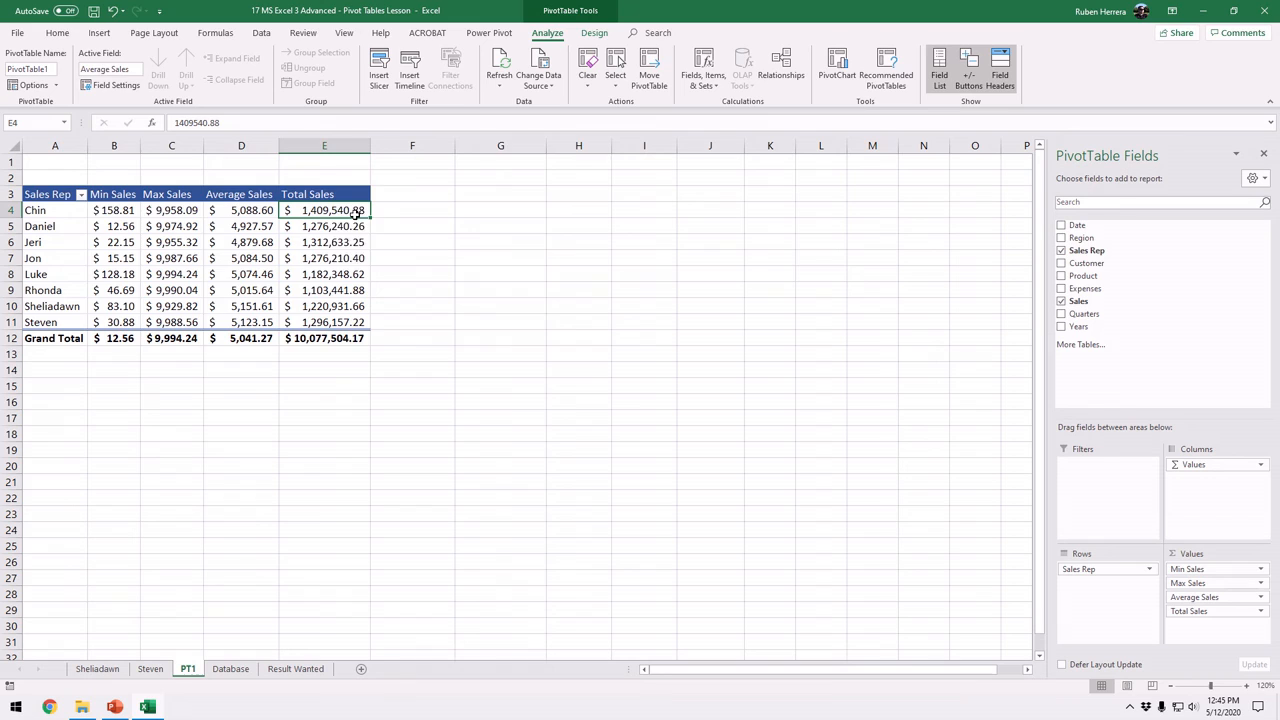
left_click(57, 194)
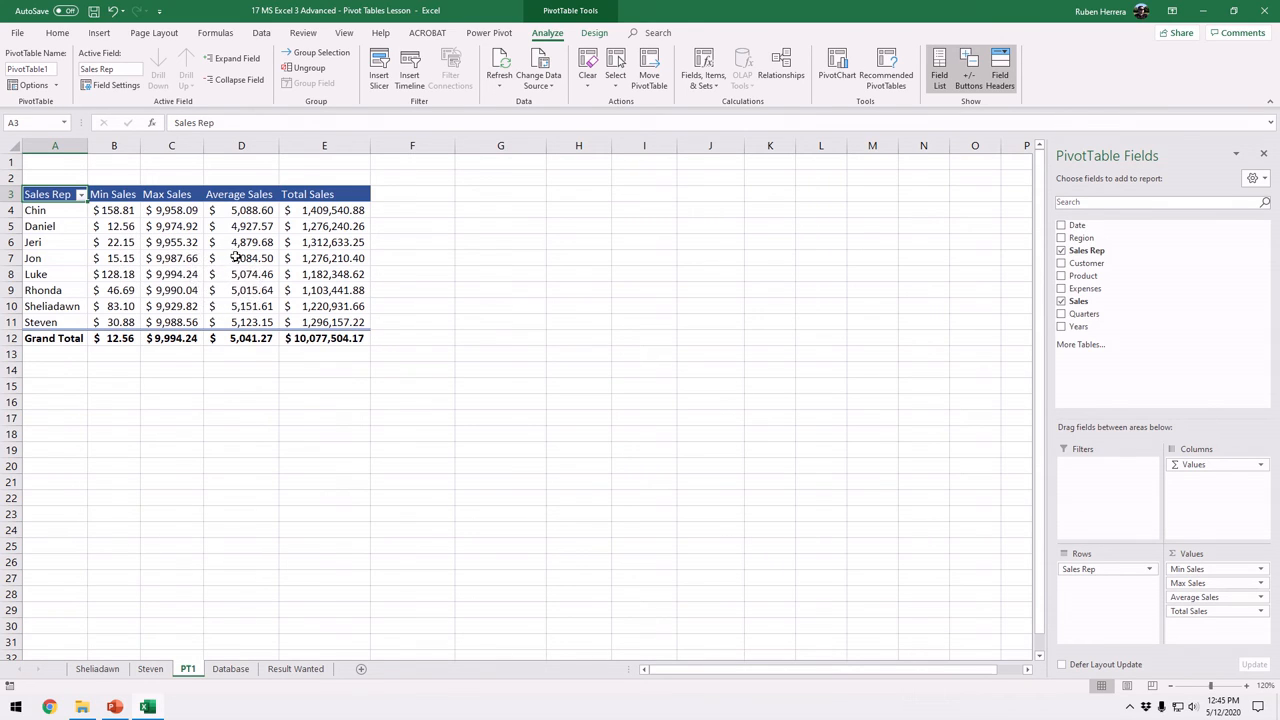
mouse_move(329, 275)
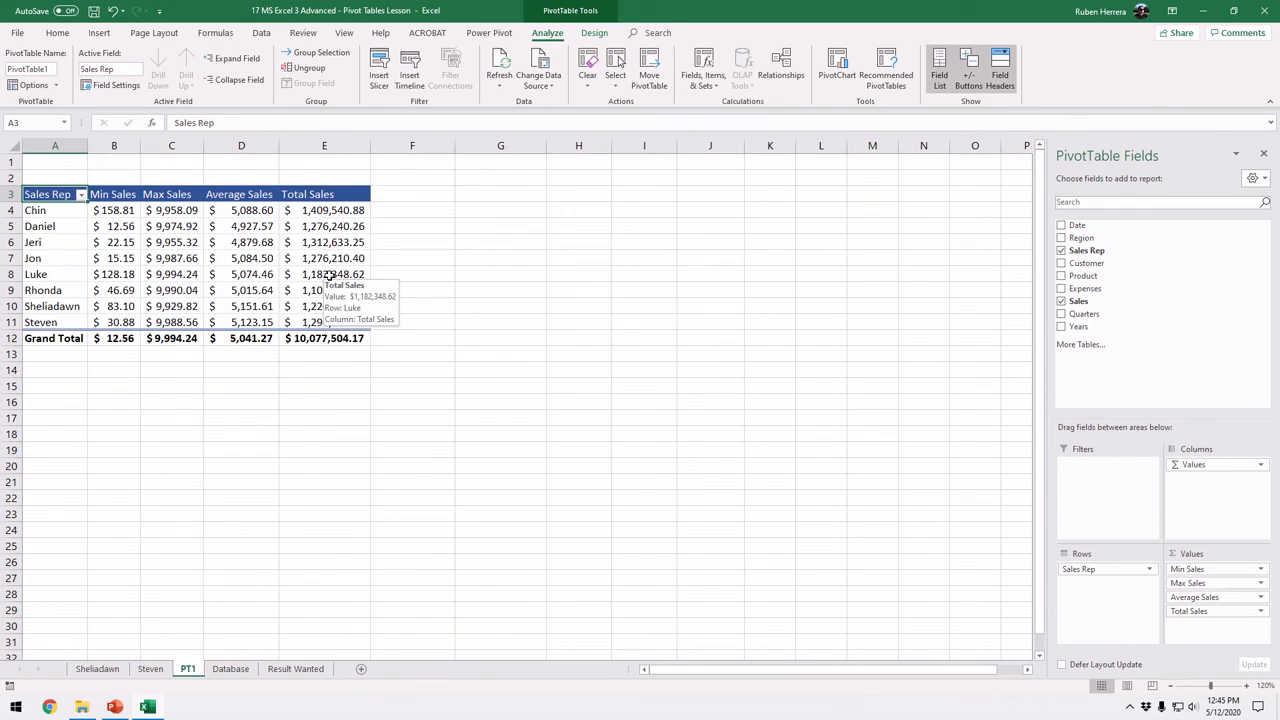